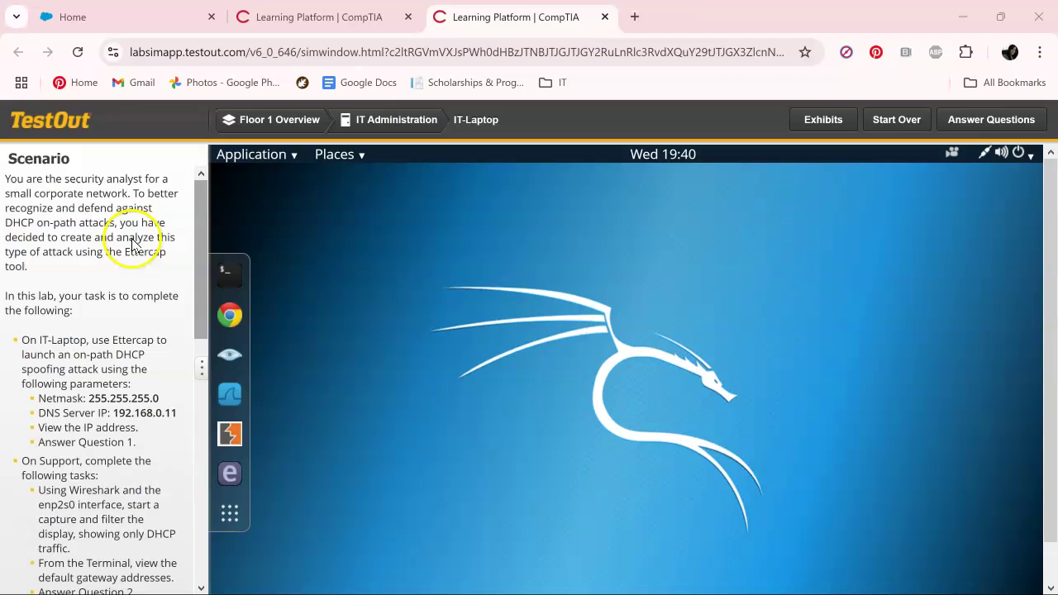
Step: Open a terminal on IT-Laptop and list the network interface addresses with ip addr show
{"action": "scroll", "coordinate": [138, 266], "scroll_direction": "down", "scroll_amount": 2}
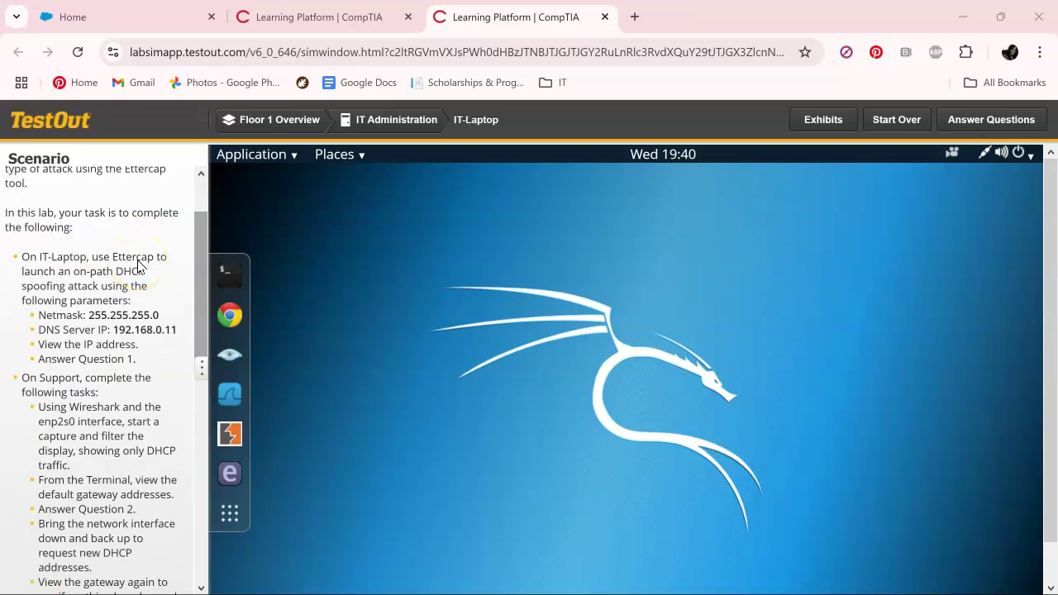
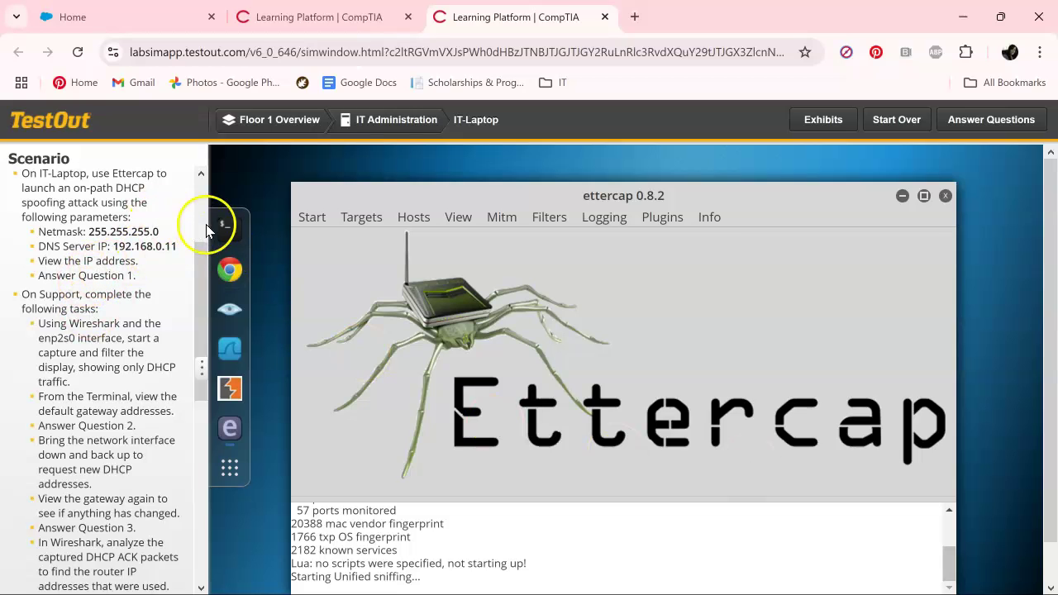
{"action": "left_click", "coordinate": [225, 235]}
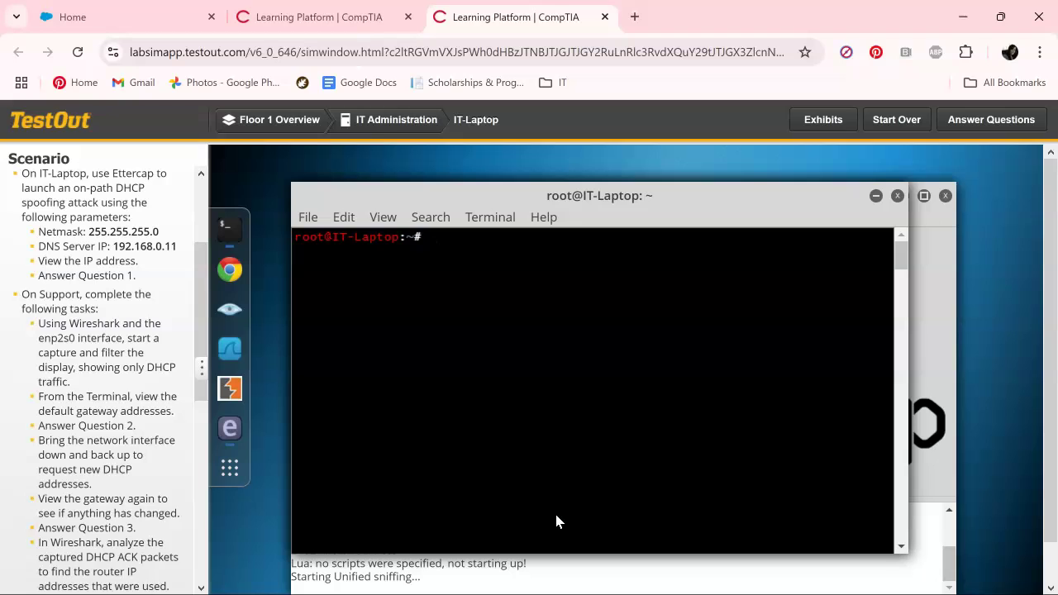
{"action": "type", "text": "ip addr show"}
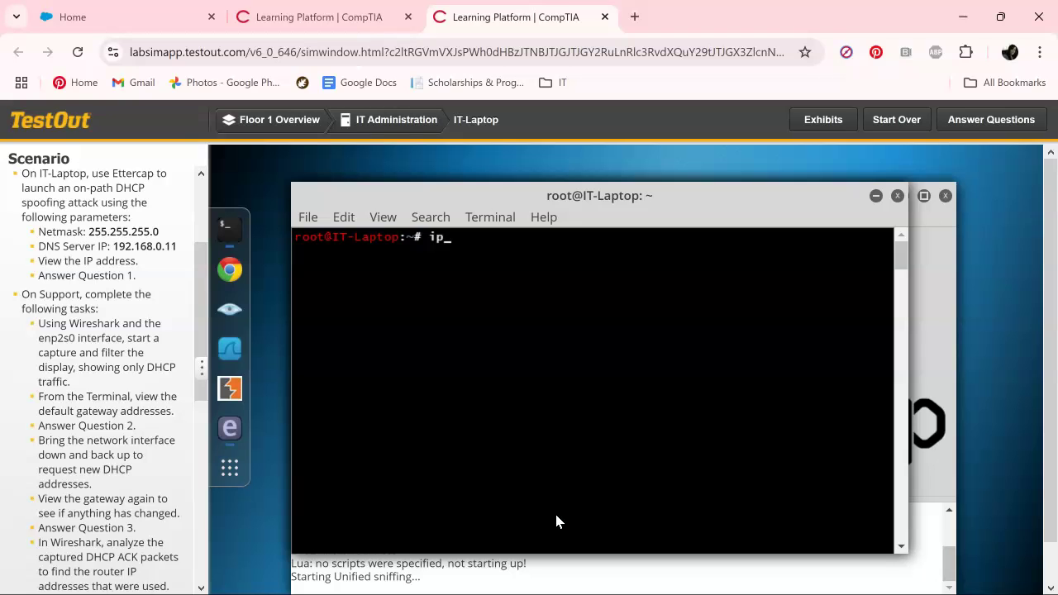
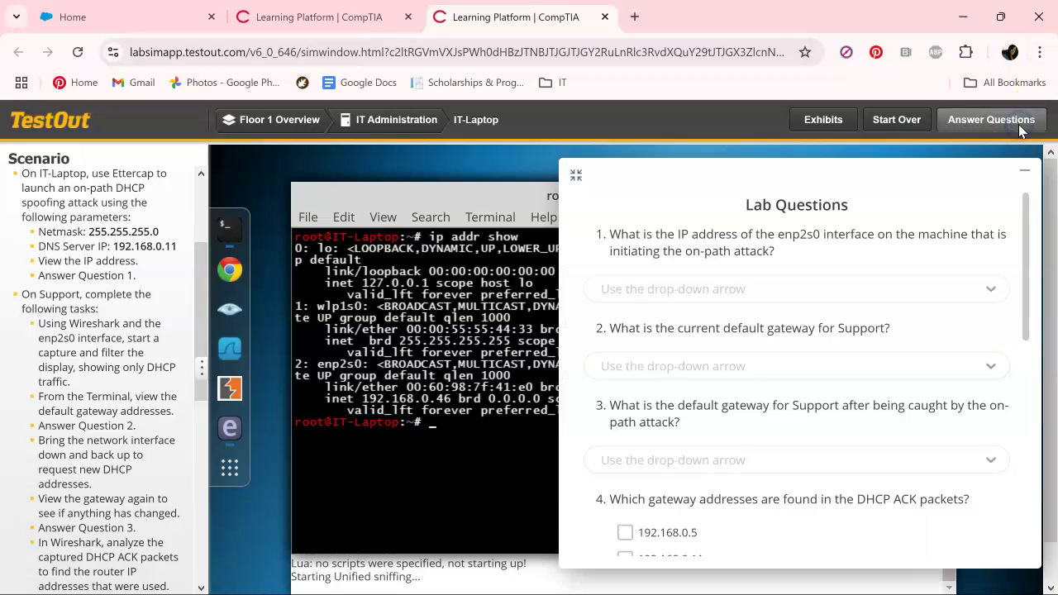
Step: Answer lab Question 1 about the attacking machine's enp2s0 address with 192.168.0.46, then minimize the questions
{"action": "left_click", "coordinate": [821, 289]}
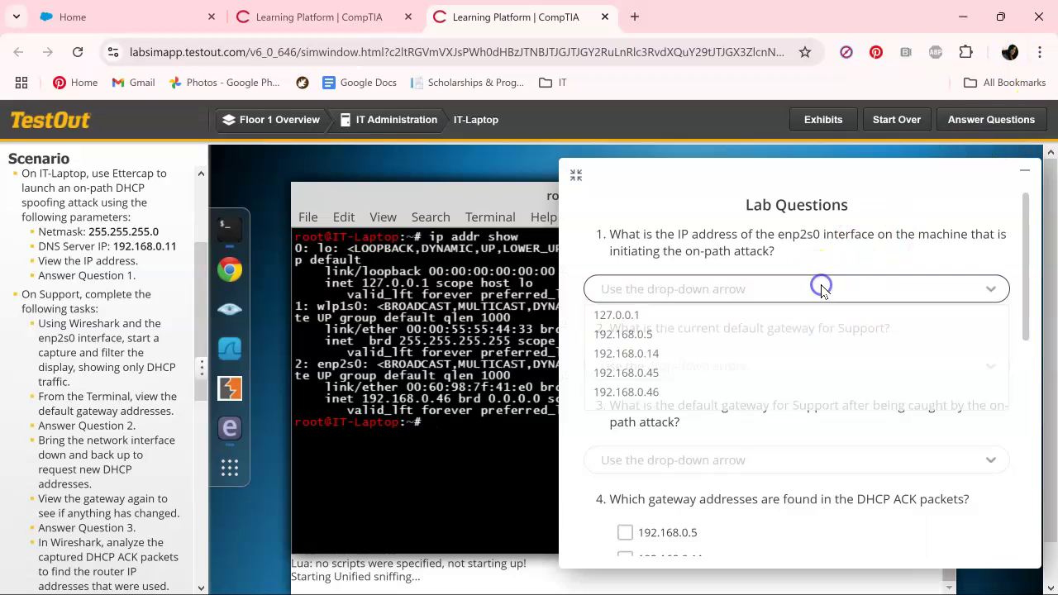
{"action": "left_click", "coordinate": [731, 394]}
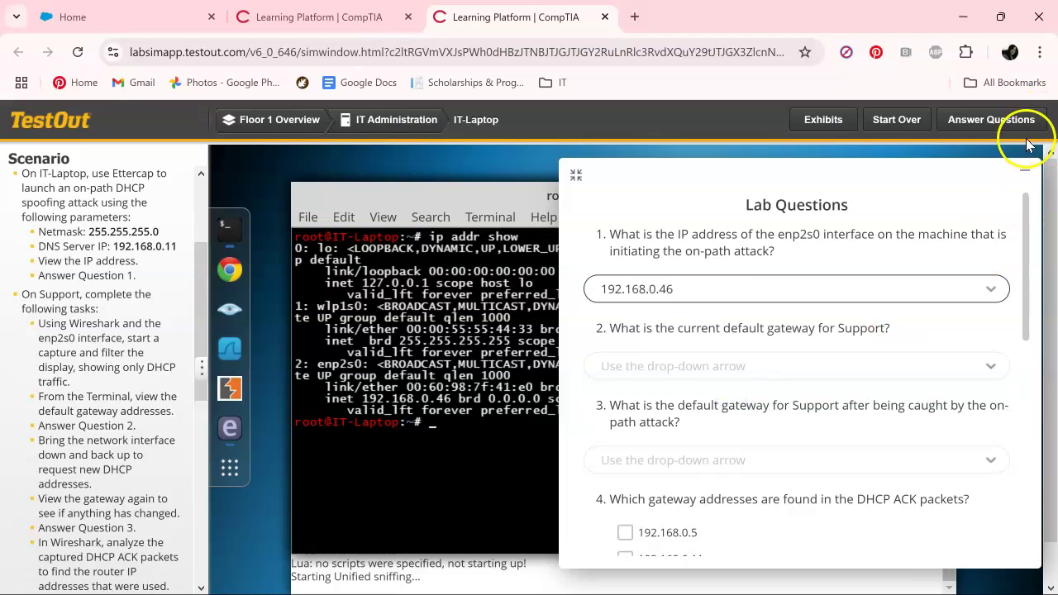
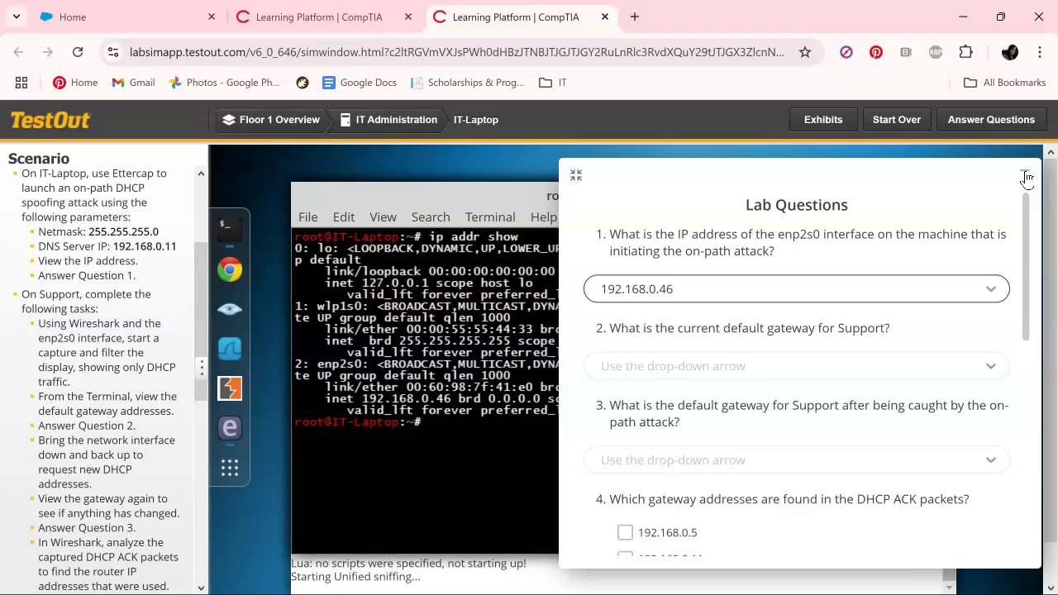
{"action": "left_click", "coordinate": [1025, 177]}
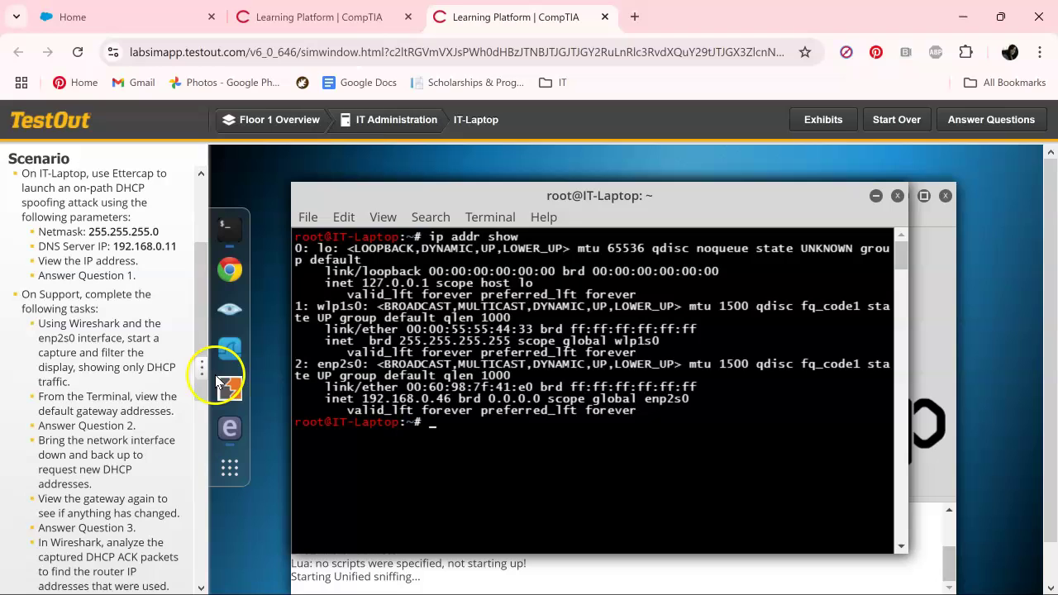
Step: Leave IT-Laptop for the floor overview and open the Support computer in the Support Office
{"action": "scroll", "coordinate": [147, 324], "scroll_direction": "down", "scroll_amount": 1}
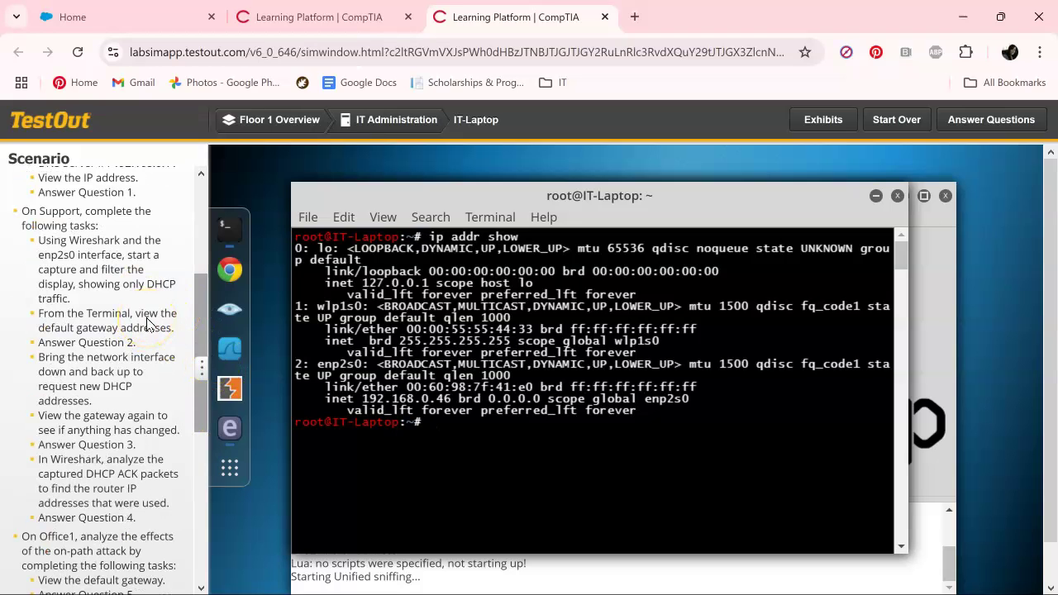
{"action": "left_click", "coordinate": [228, 308]}
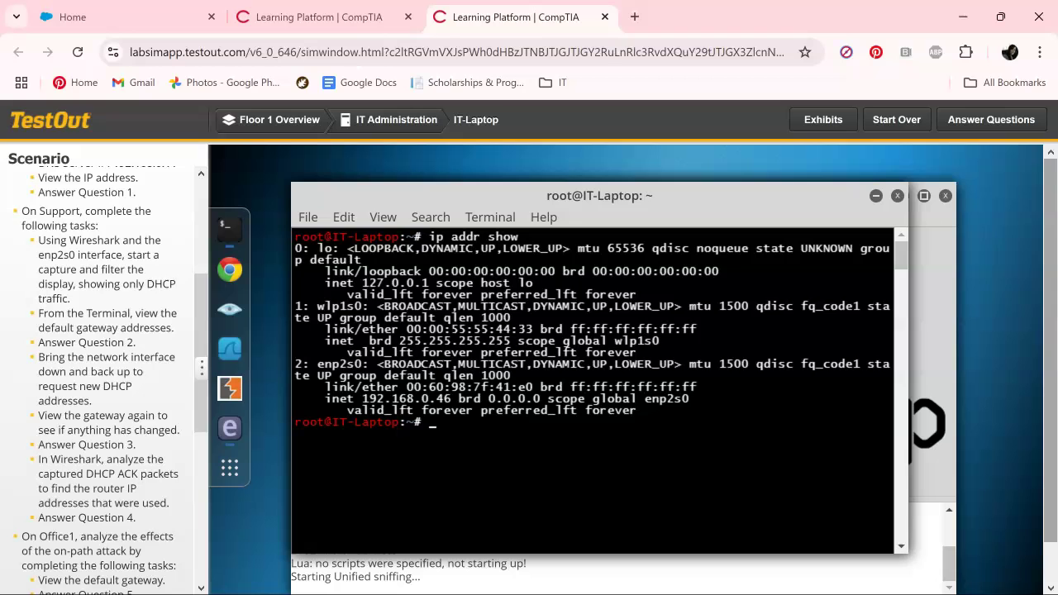
{"action": "left_click", "coordinate": [276, 119]}
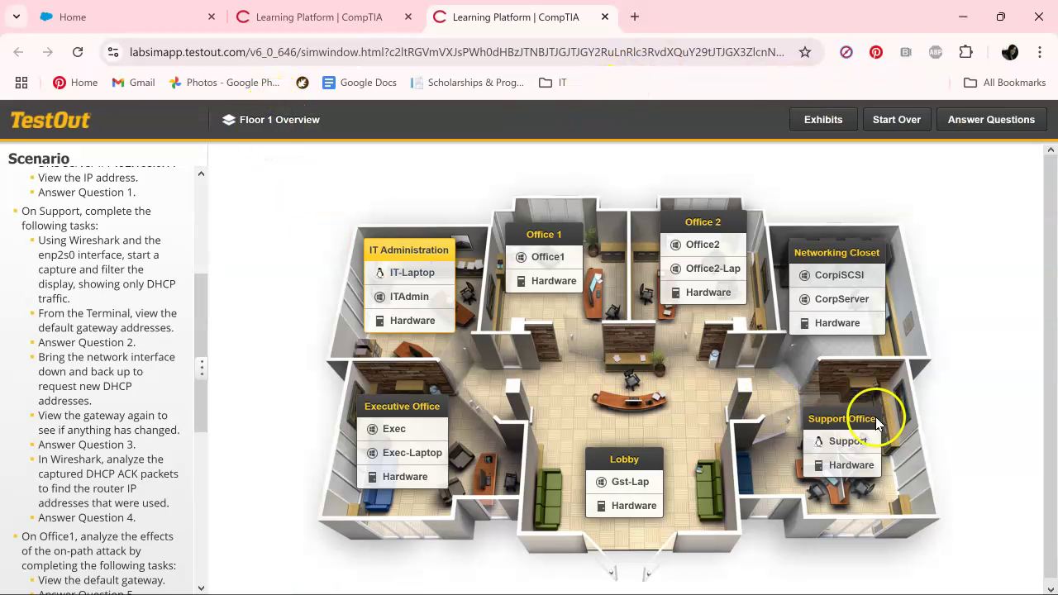
{"action": "left_click", "coordinate": [842, 445]}
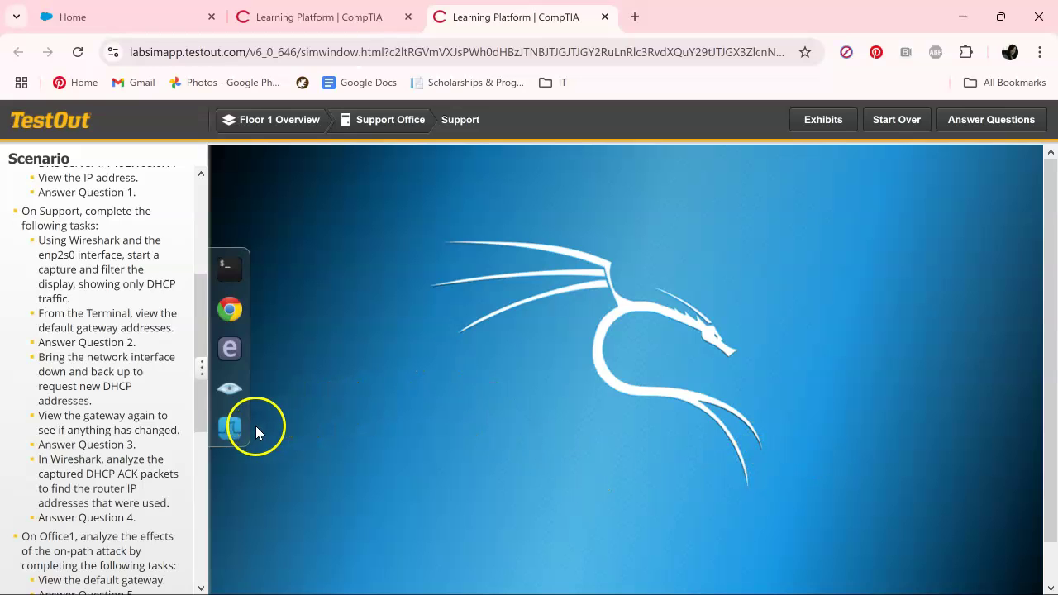
Step: Launch Wireshark on Support and start a live capture on the enp2s0 interface
{"action": "left_click", "coordinate": [231, 433]}
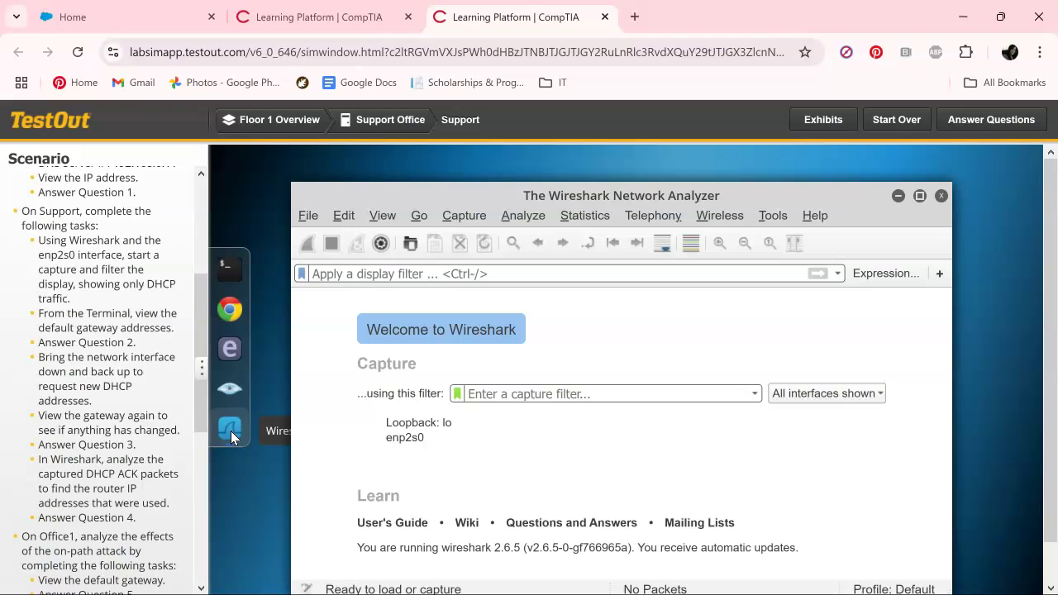
{"action": "left_click", "coordinate": [427, 446]}
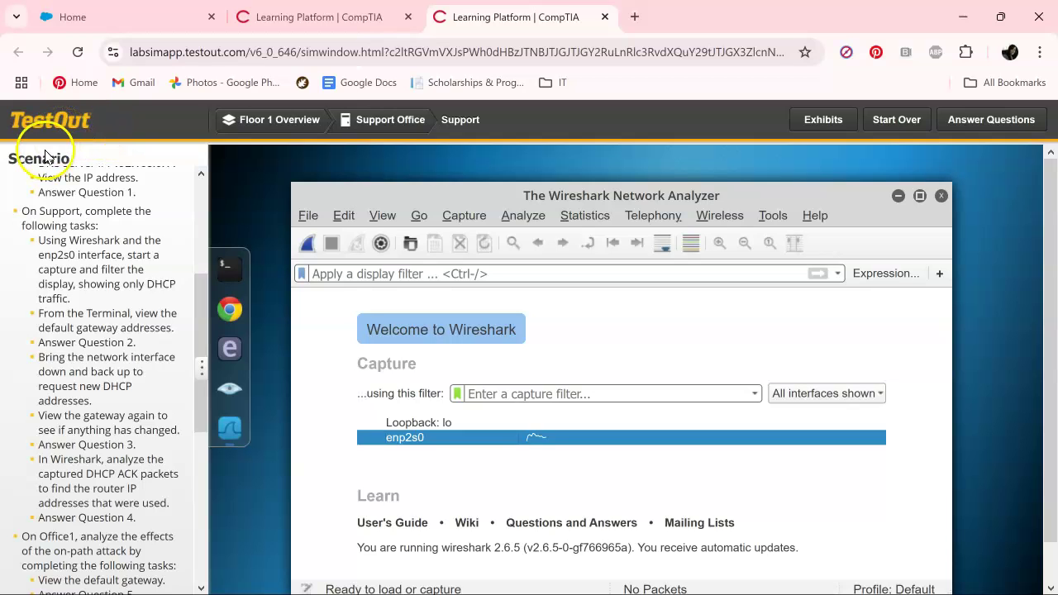
{"action": "left_click", "coordinate": [307, 243]}
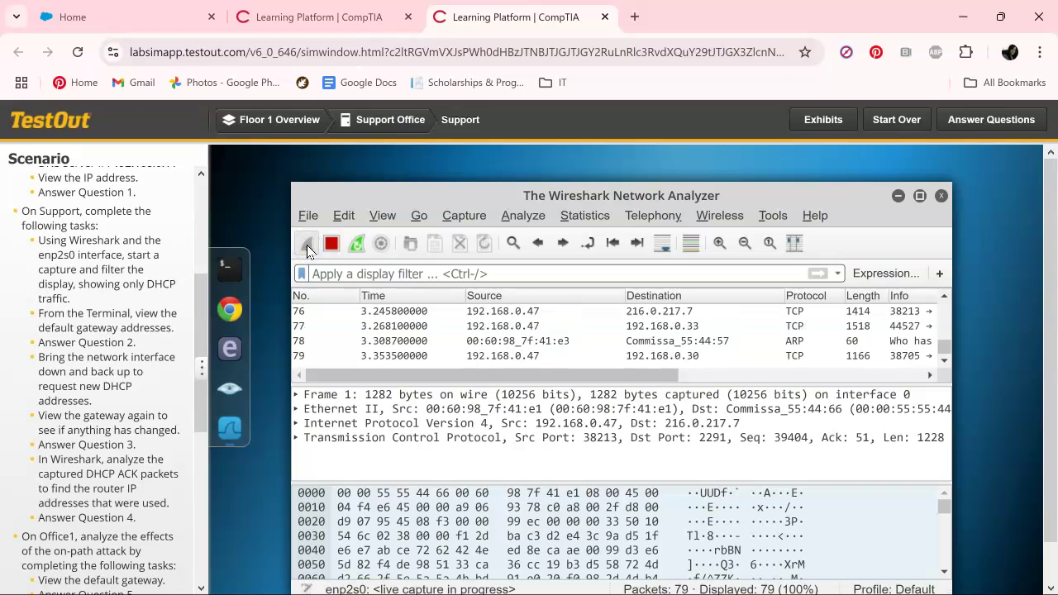
Step: Apply the display filter bootp to show only DHCP traffic in the running capture
{"action": "left_click", "coordinate": [372, 270]}
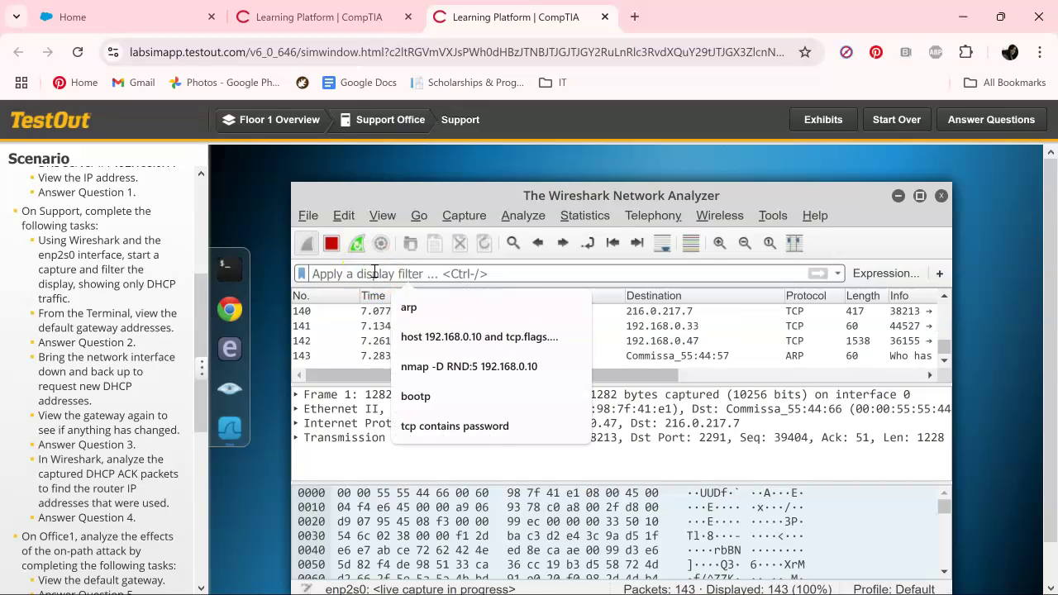
{"action": "type", "text": "boot"}
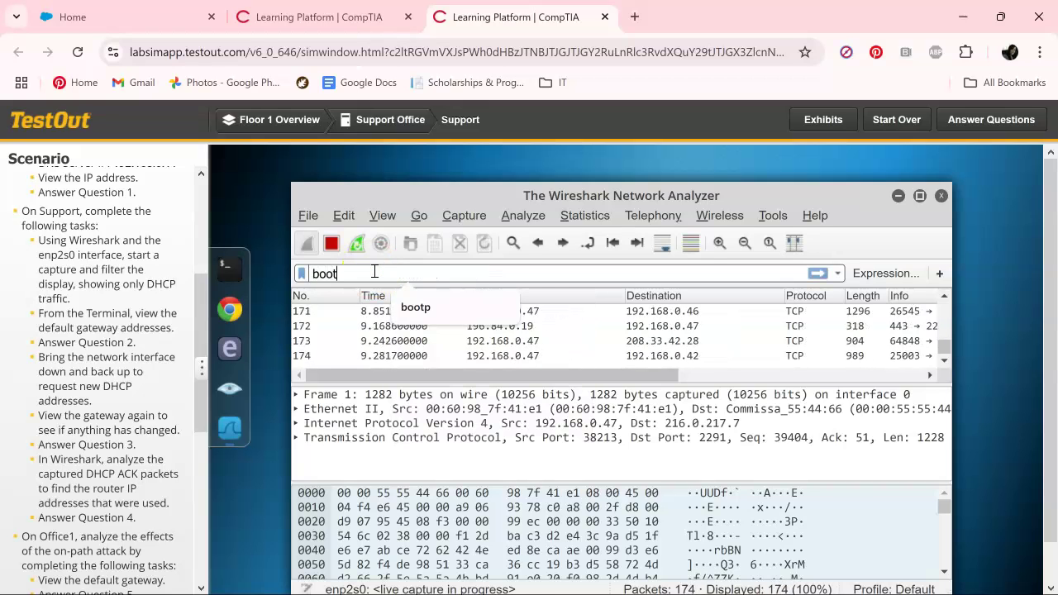
{"action": "type", "text": "p"}
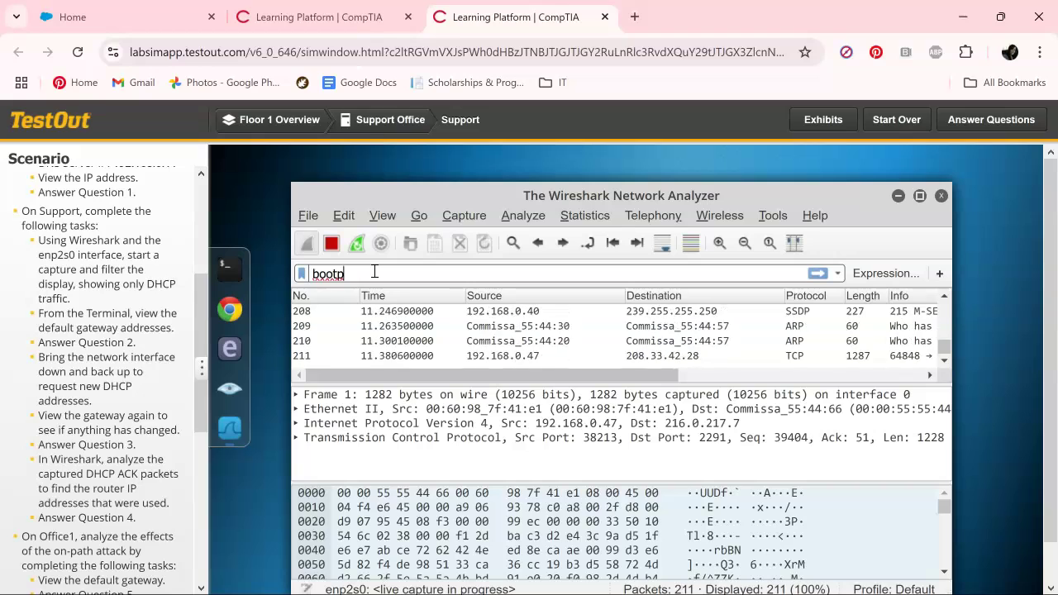
{"action": "key", "text": "Return"}
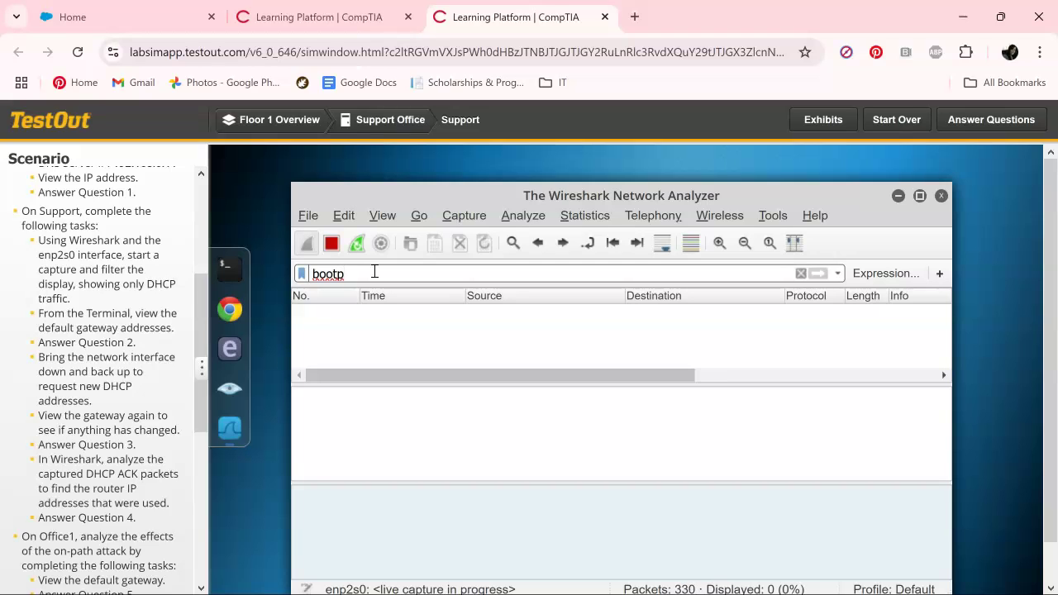
Step: Open a terminal on Support and display the routing table with the route command
{"action": "left_click", "coordinate": [234, 264]}
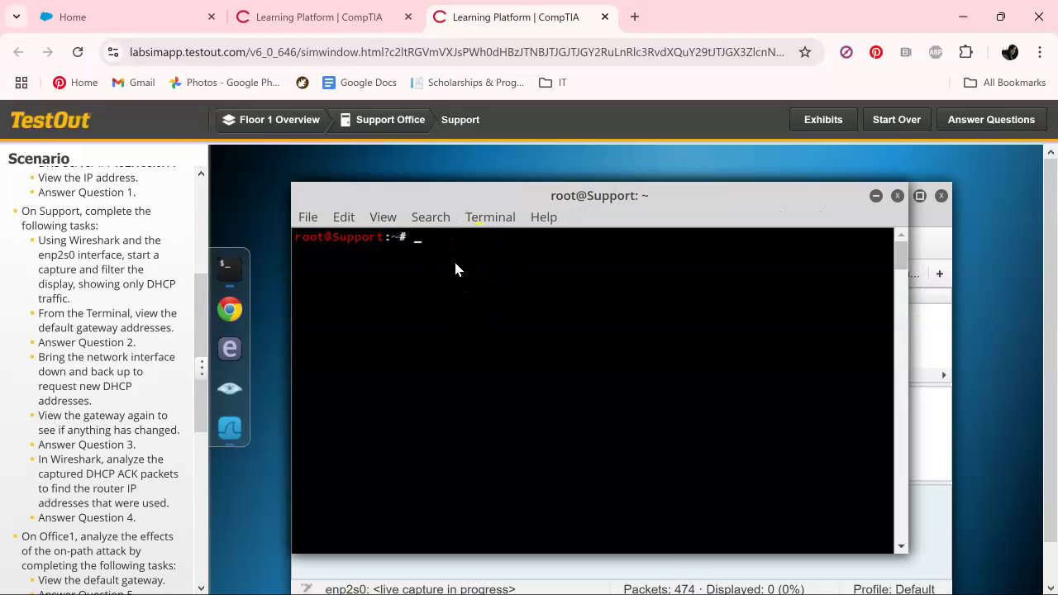
{"action": "type", "text": "route"}
{"action": "key", "text": "Return"}
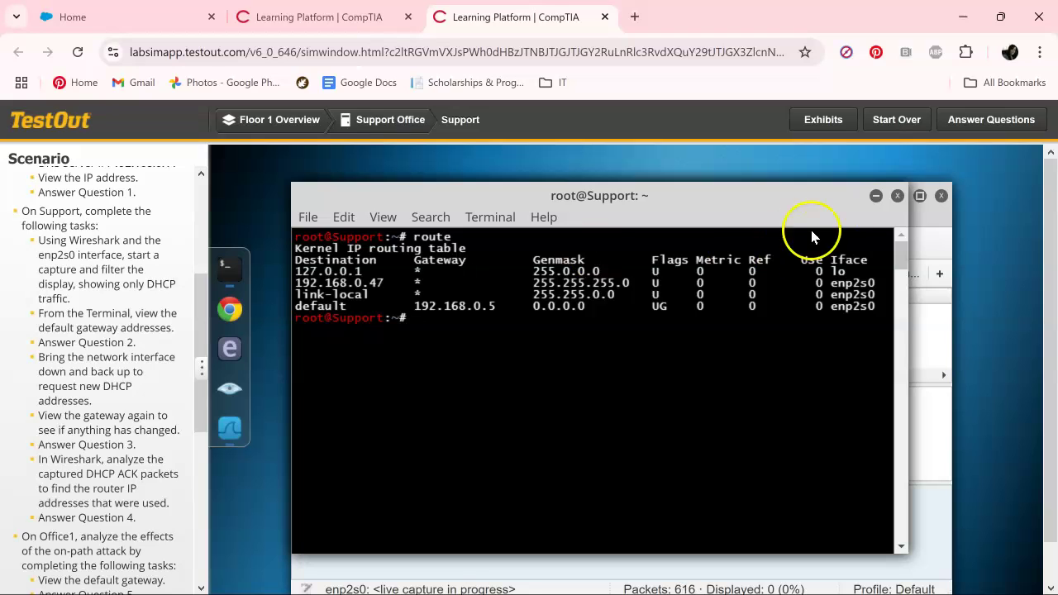
Step: Answer lab Question 2 about Support's current default gateway with 192.168.0.5 and minimize the questions
{"action": "left_click", "coordinate": [1026, 121]}
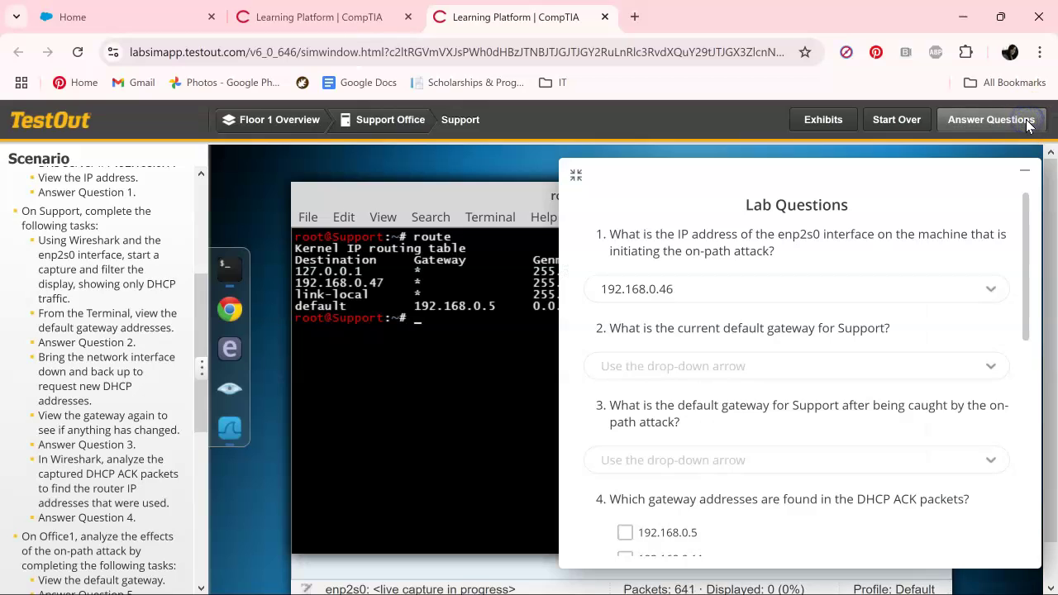
{"action": "left_click", "coordinate": [772, 373]}
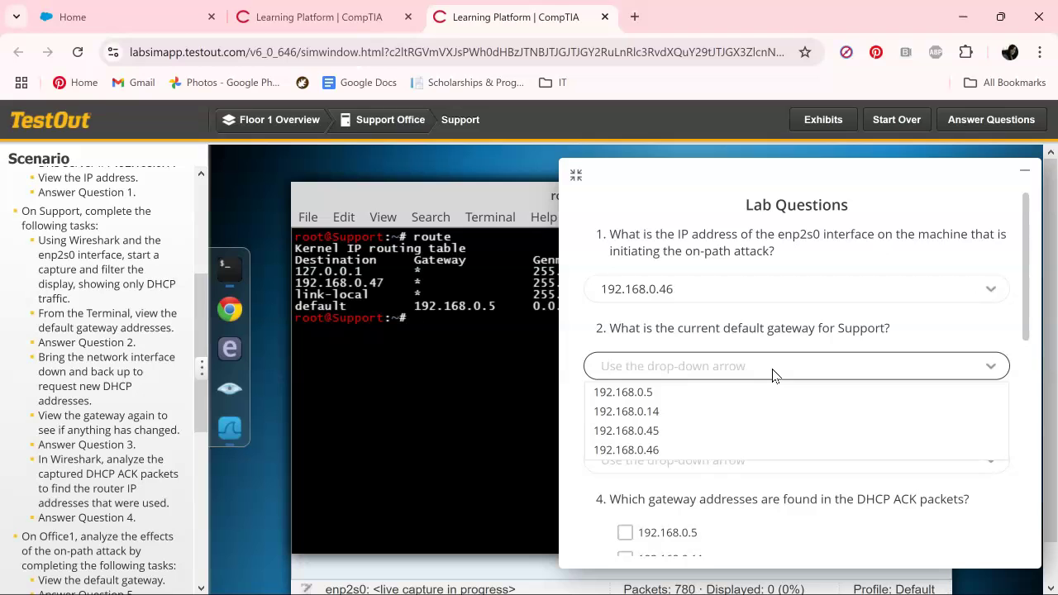
{"action": "left_click", "coordinate": [769, 393]}
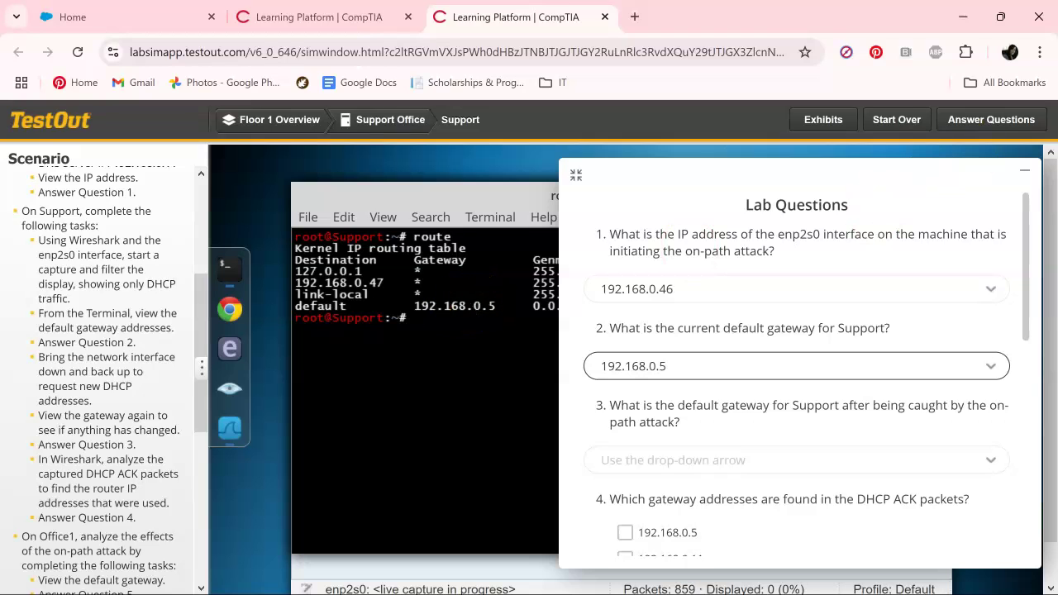
{"action": "left_click", "coordinate": [1025, 170]}
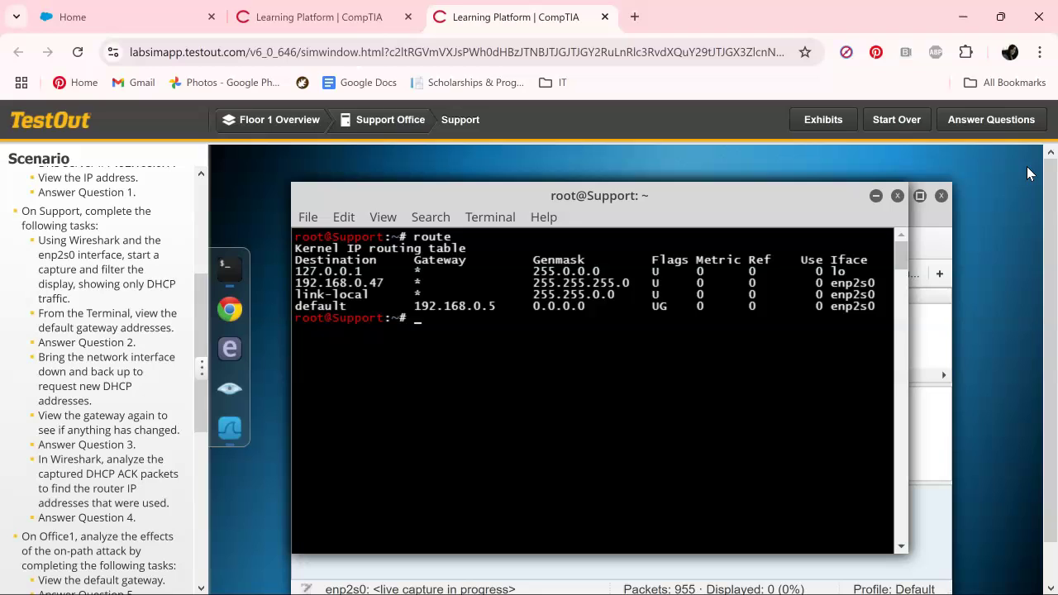
Step: Bring Support's network interface down by running ip link set enp2s0 down in the terminal
{"action": "left_click", "coordinate": [765, 266]}
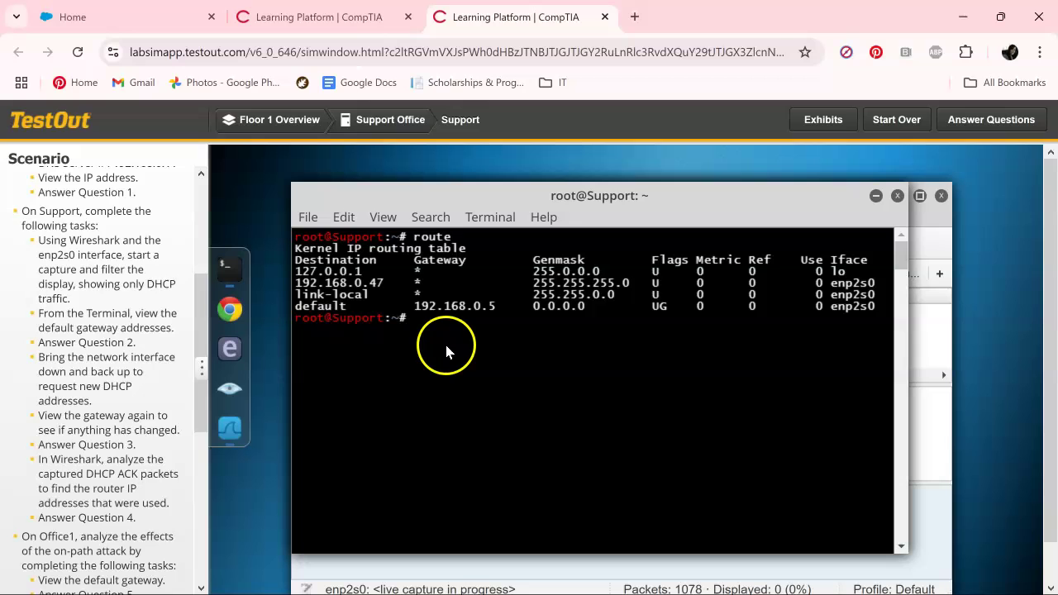
{"action": "scroll", "coordinate": [183, 344], "scroll_direction": "down", "scroll_amount": 3}
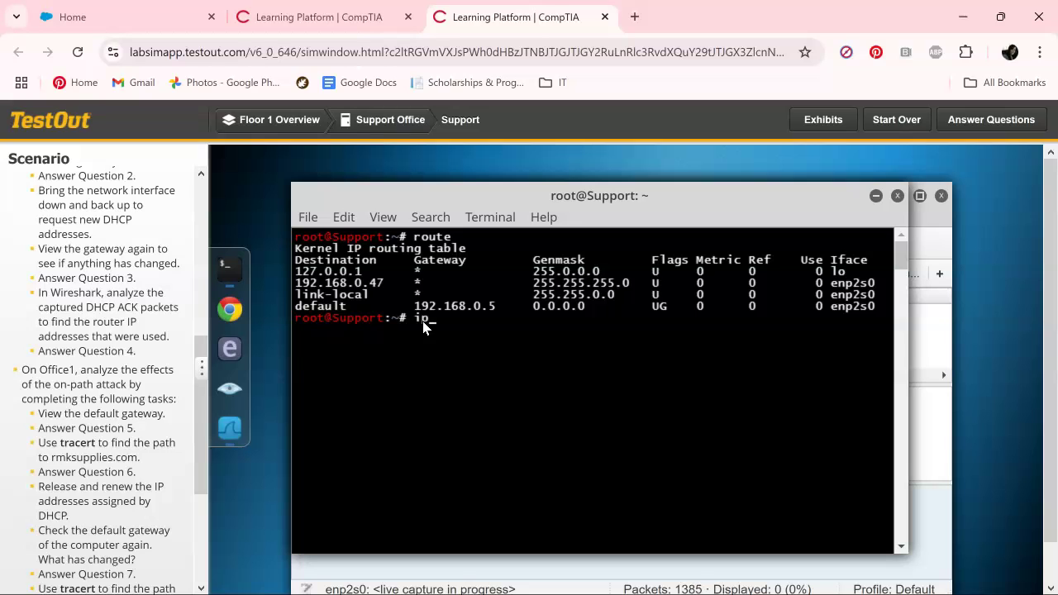
{"action": "type", "text": "link set enp2s"}
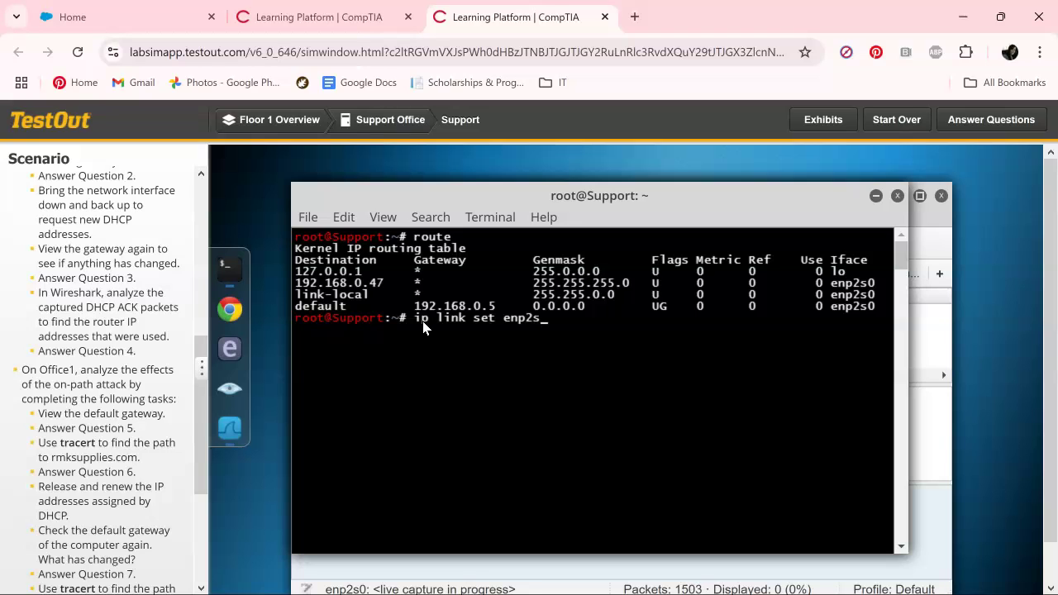
{"action": "type", "text": "0 down"}
{"action": "key", "text": "Return"}
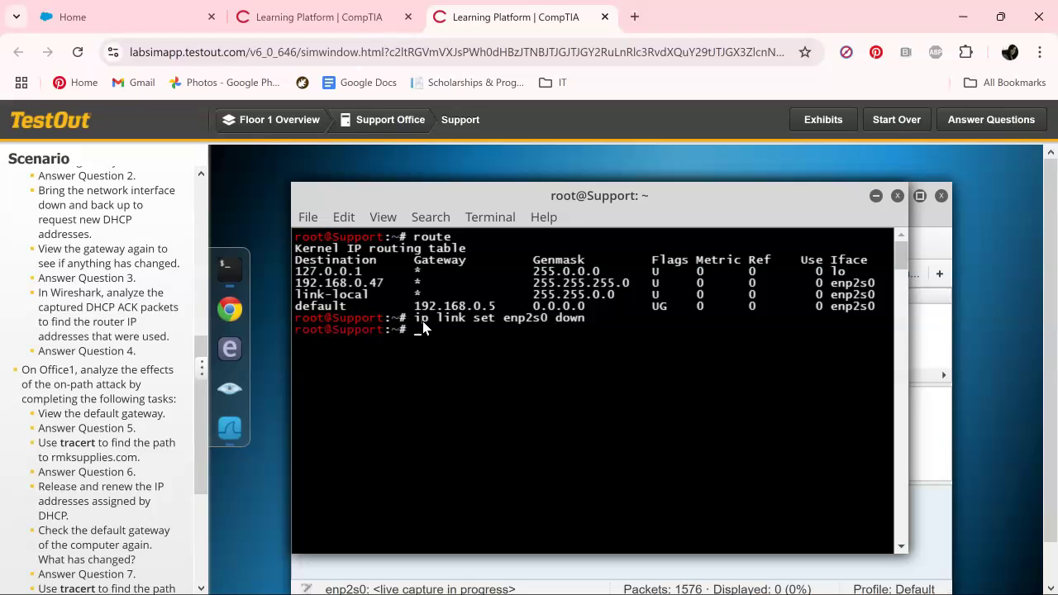
Step: Bring the interface back up to request a new DHCP address by running ip link set enp2s0 up
{"action": "key", "text": "Up"}
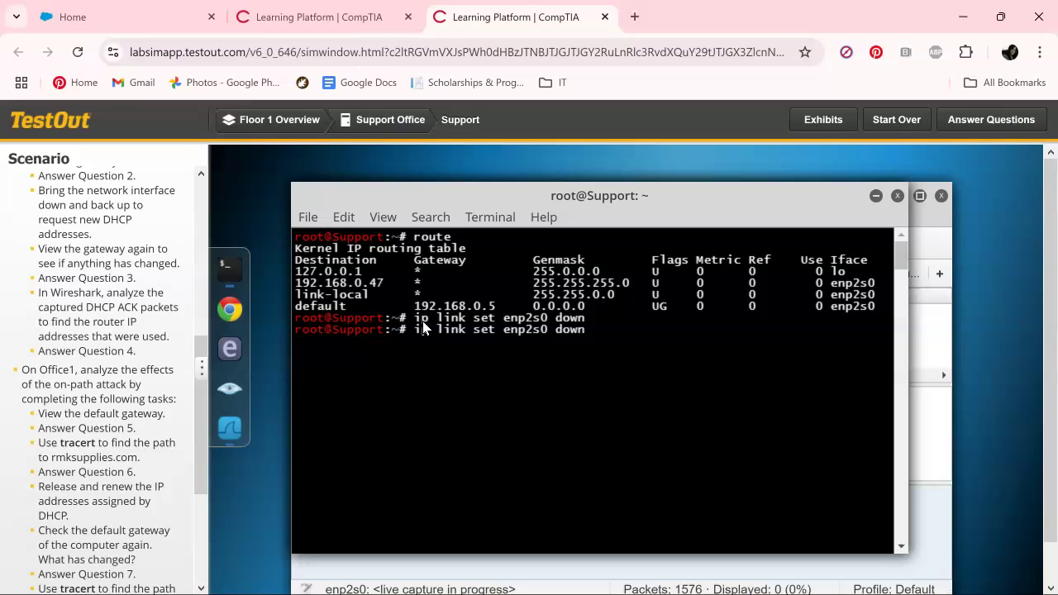
{"action": "key", "text": "BackSpace"}
{"action": "key", "text": "BackSpace"}
{"action": "key", "text": "BackSpace"}
{"action": "key", "text": "BackSpace"}
{"action": "type", "text": "up"}
{"action": "key", "text": "Return"}
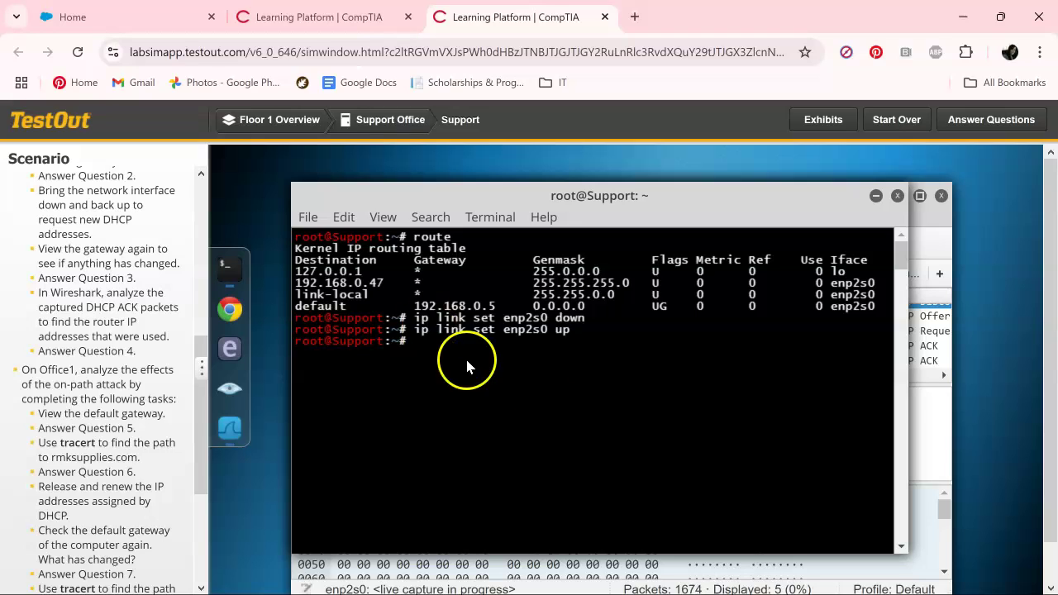
Step: Switch to Wireshark and inspect the two captured DHCP ACK packets, 1582 and 1583, one after the other
{"action": "left_click", "coordinate": [925, 433]}
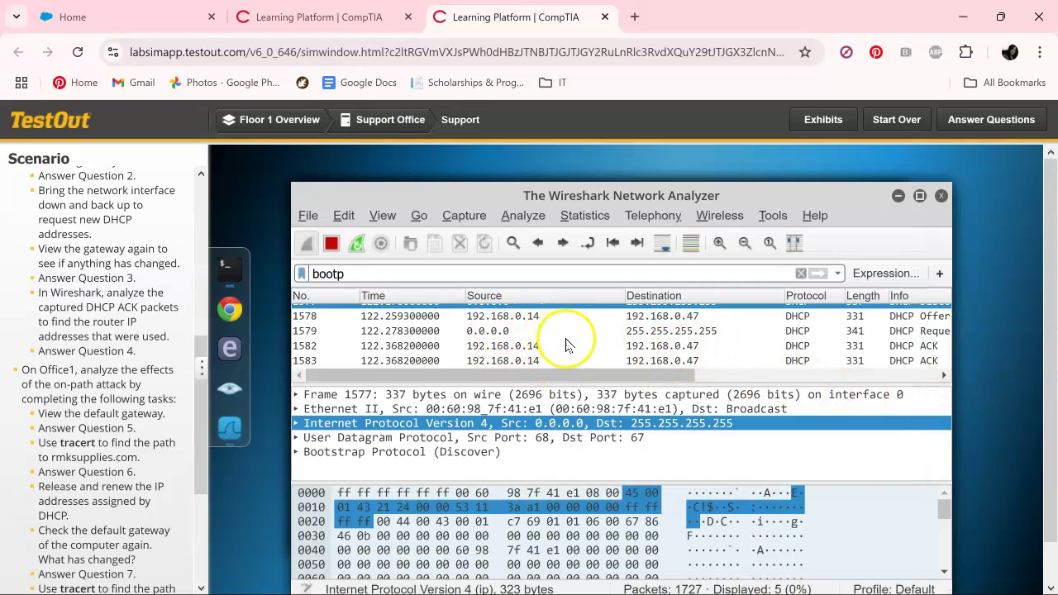
{"action": "left_click", "coordinate": [466, 346]}
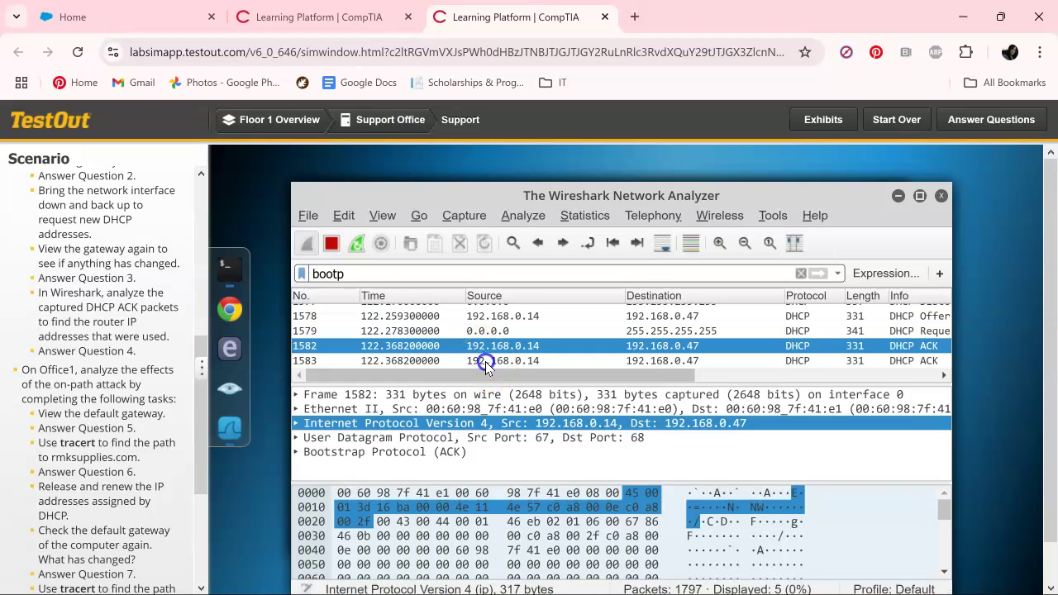
{"action": "left_click", "coordinate": [486, 362]}
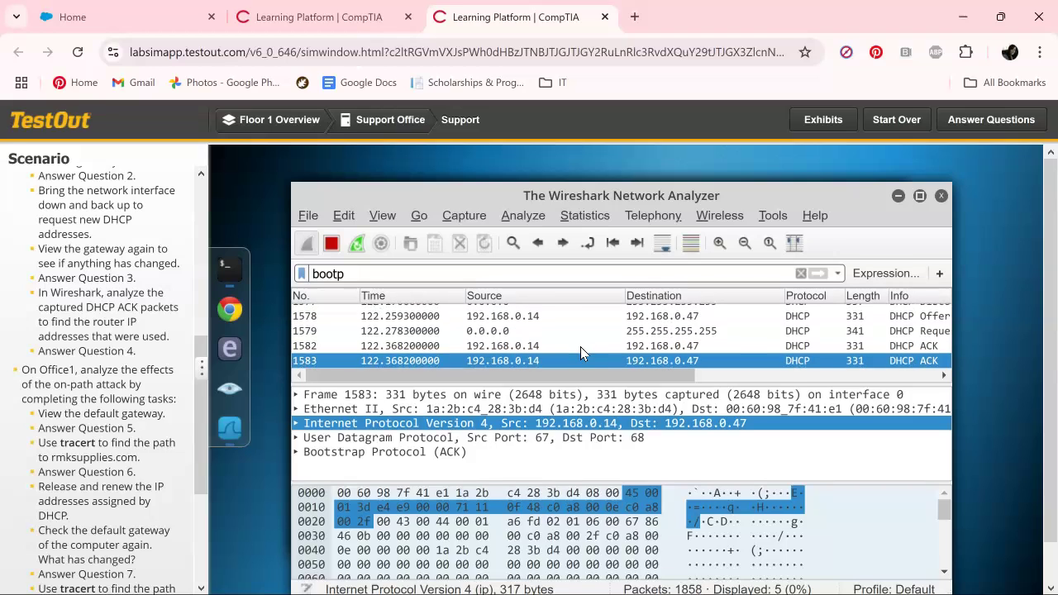
Step: Expand the Bootstrap Protocol (ACK) details of packet 1582 and select its Router option
{"action": "scroll", "coordinate": [580, 346], "scroll_direction": "down", "scroll_amount": 1}
{"action": "left_click", "coordinate": [526, 333]}
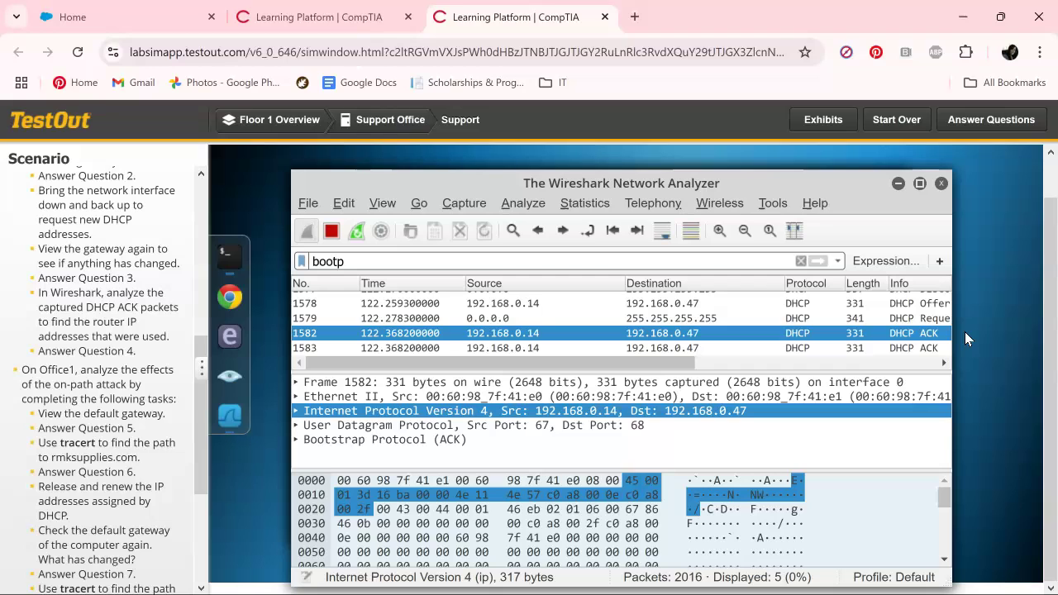
{"action": "left_click", "coordinate": [296, 443]}
{"action": "scroll", "coordinate": [392, 426], "scroll_direction": "down", "scroll_amount": 4}
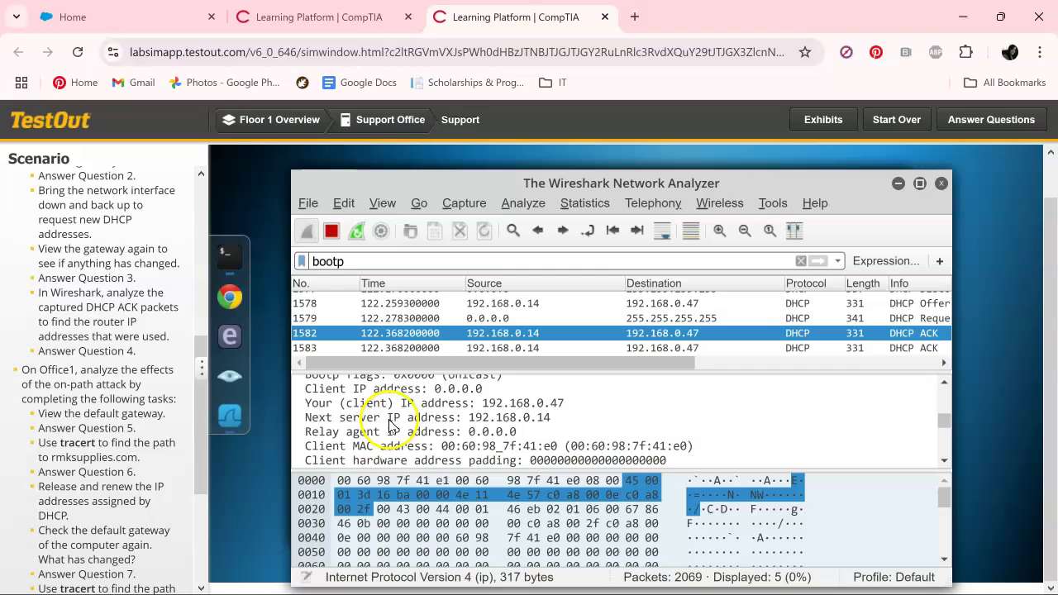
{"action": "scroll", "coordinate": [392, 425], "scroll_direction": "down", "scroll_amount": 4}
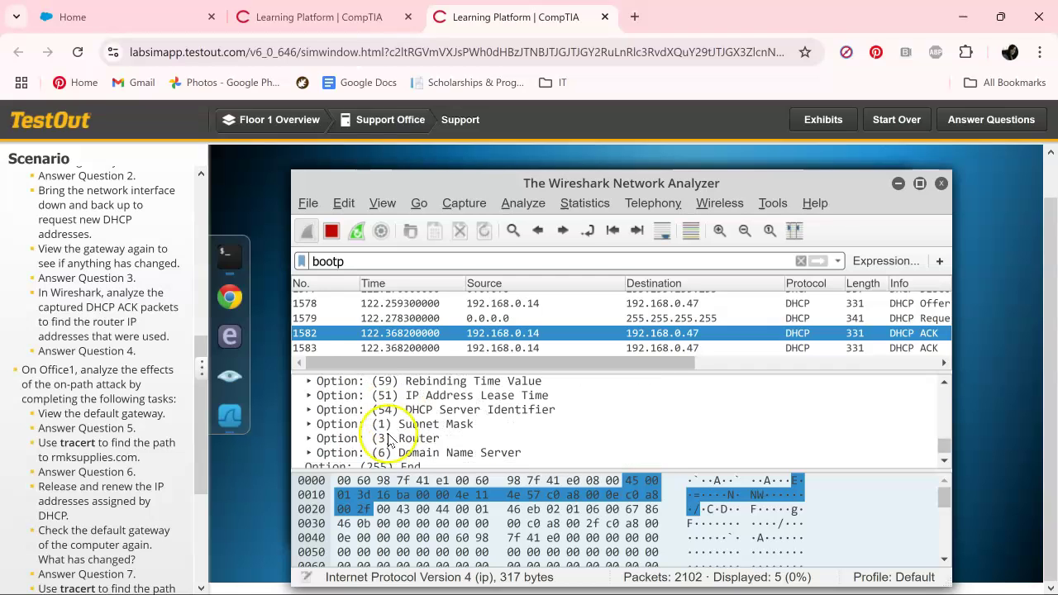
{"action": "left_click", "coordinate": [395, 440]}
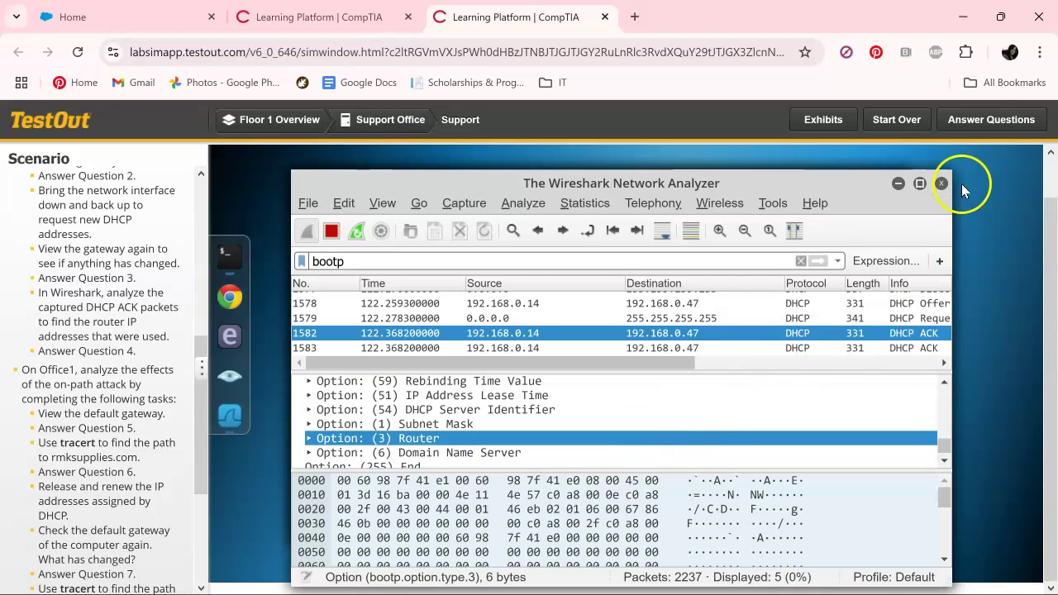
Step: Answer lab Question 3 about Support's default gateway after the on-path attack with 192.168.0.46 and minimize the questions
{"action": "left_click", "coordinate": [990, 122]}
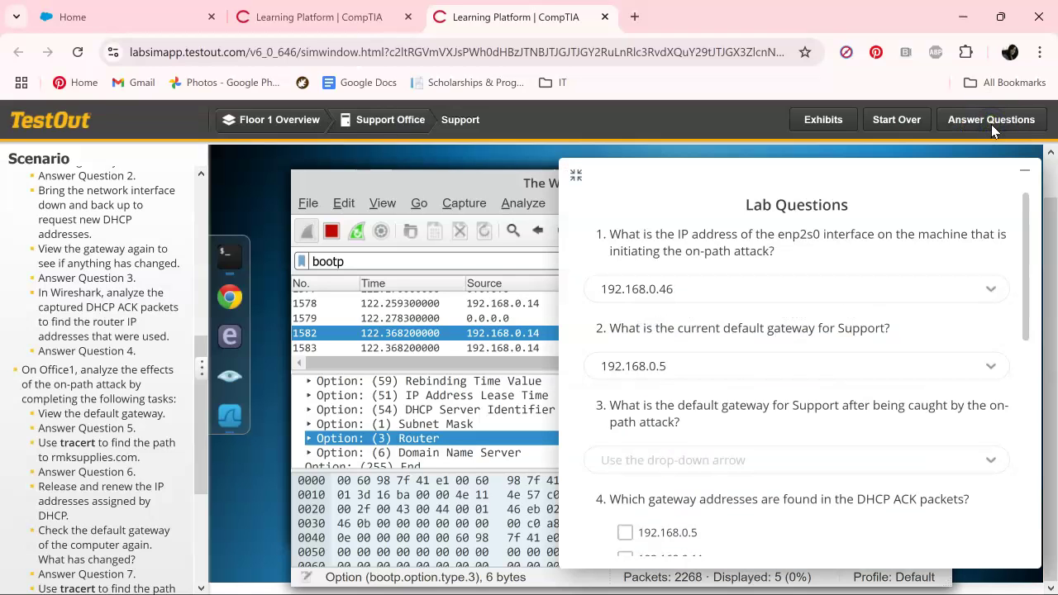
{"action": "scroll", "coordinate": [832, 373], "scroll_direction": "down", "scroll_amount": 1}
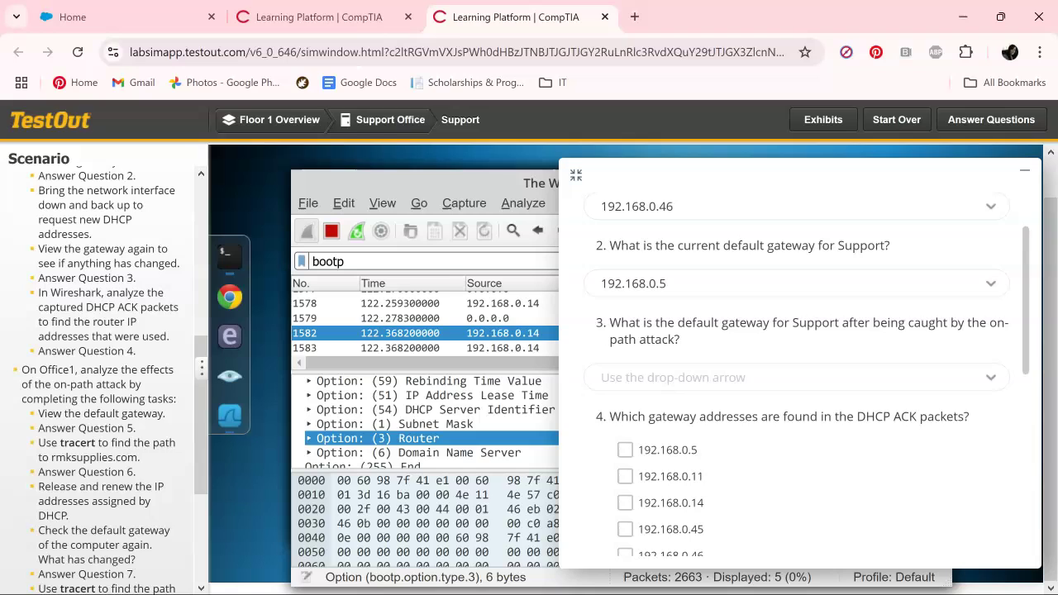
{"action": "left_click", "coordinate": [784, 376]}
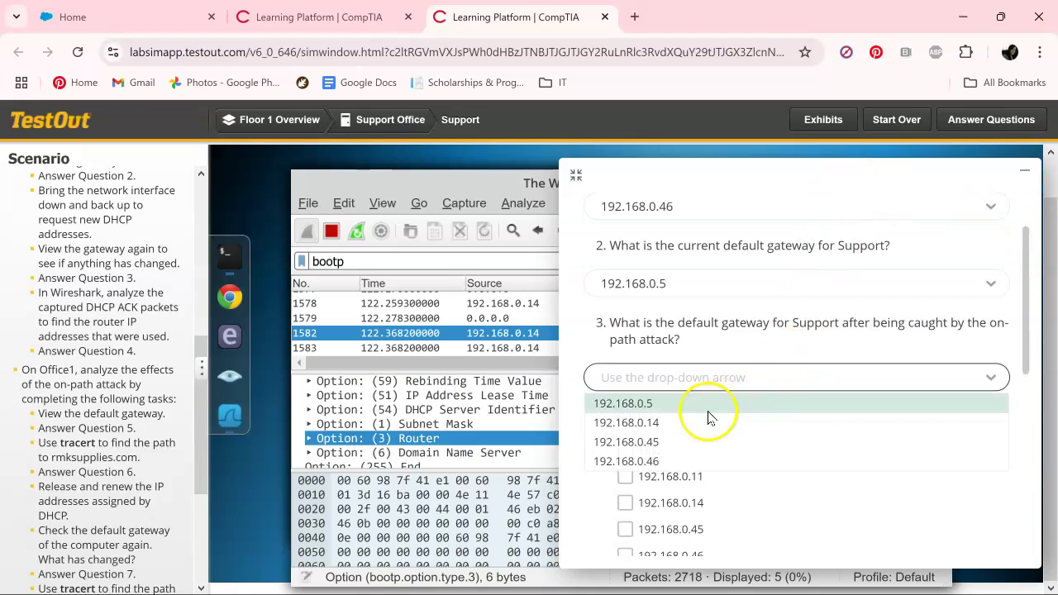
{"action": "left_click", "coordinate": [668, 460]}
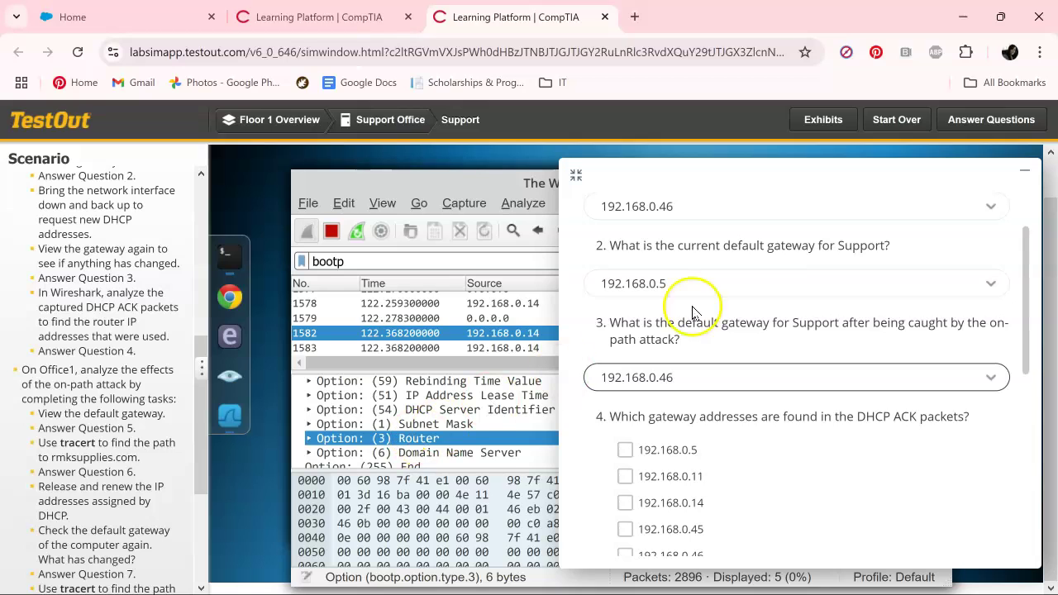
{"action": "left_click", "coordinate": [1024, 171]}
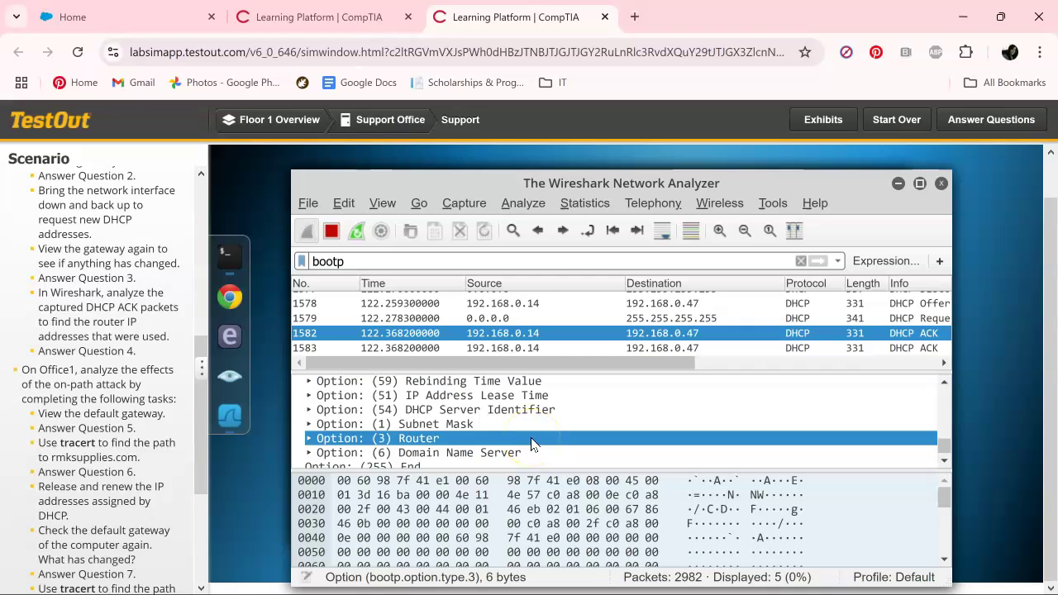
Step: Expand the Router option of DHCP ACK packet 1582 and examine its router address
{"action": "scroll", "coordinate": [531, 443], "scroll_direction": "down", "scroll_amount": 1}
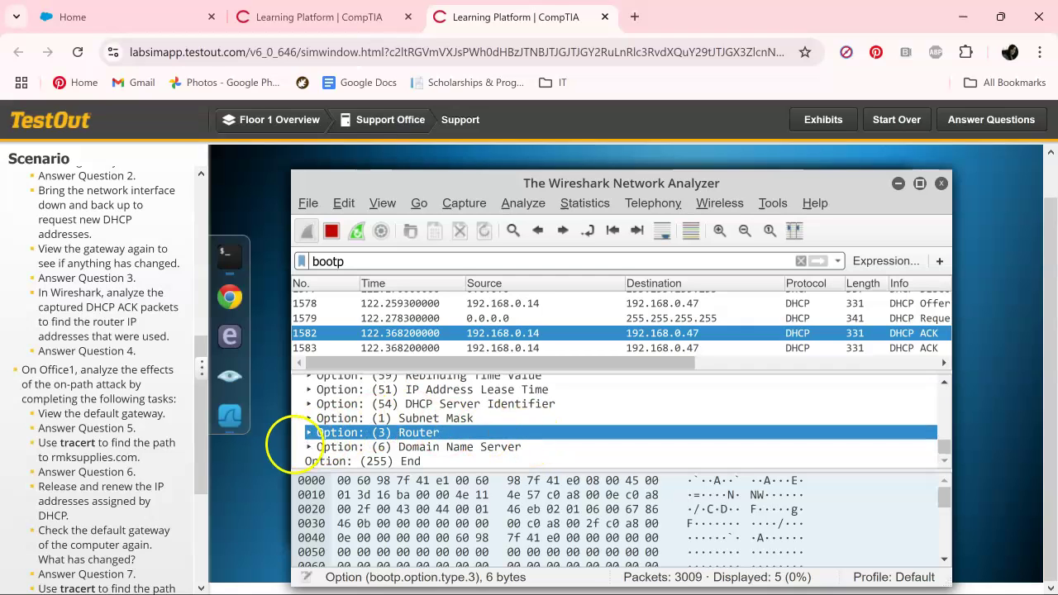
{"action": "left_click", "coordinate": [310, 437]}
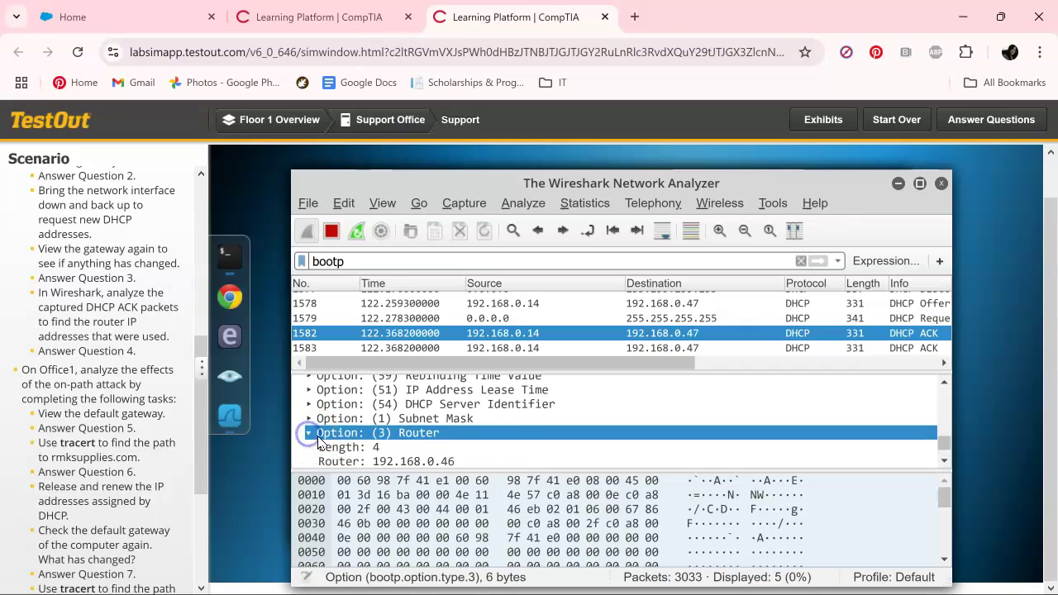
{"action": "scroll", "coordinate": [519, 446], "scroll_direction": "down", "scroll_amount": 1}
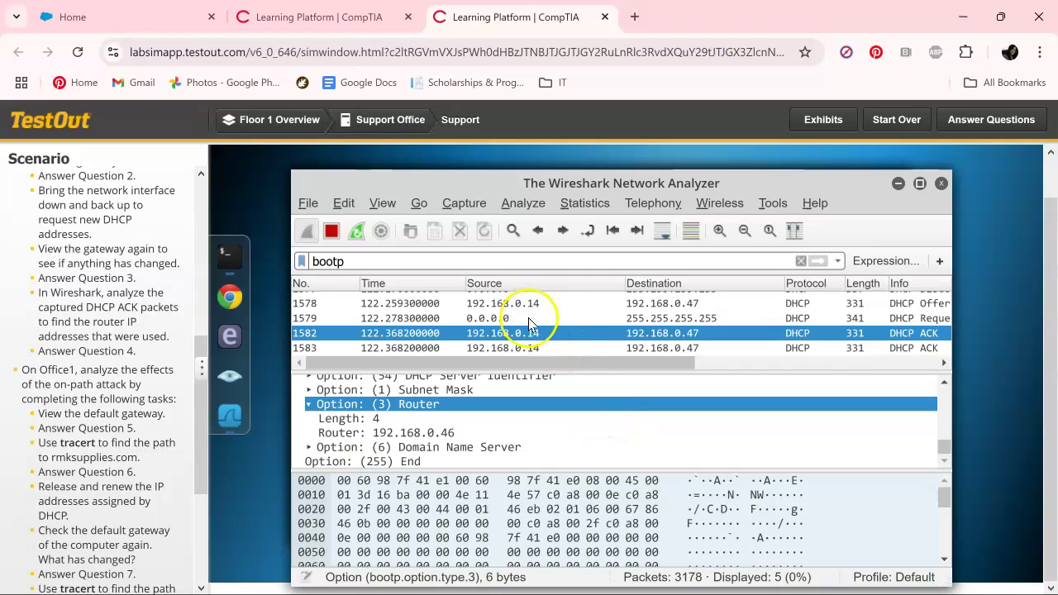
{"action": "scroll", "coordinate": [516, 323], "scroll_direction": "up", "scroll_amount": 1}
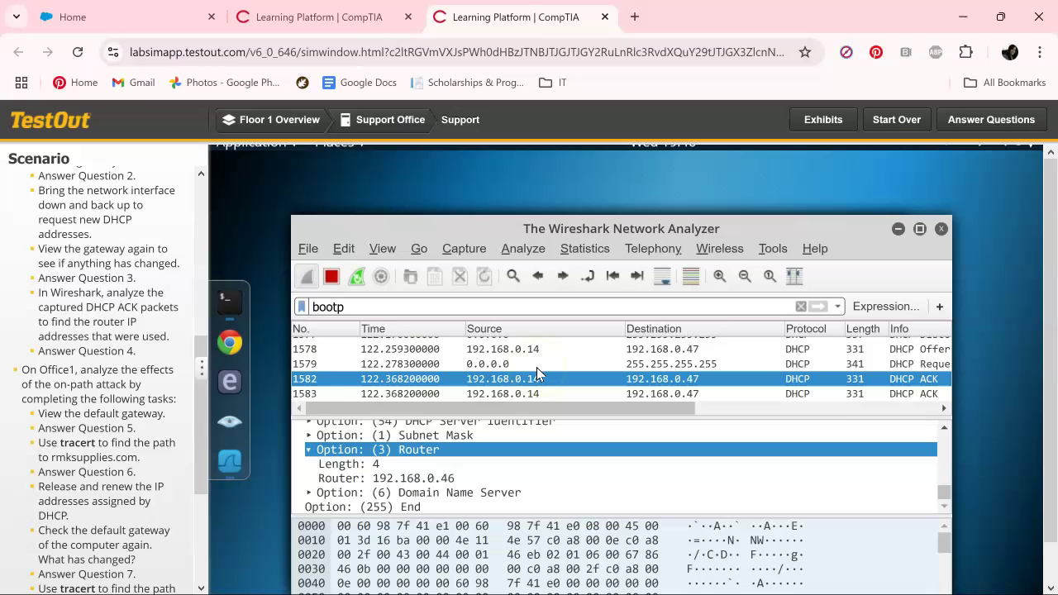
{"action": "scroll", "coordinate": [559, 376], "scroll_direction": "down", "scroll_amount": 1}
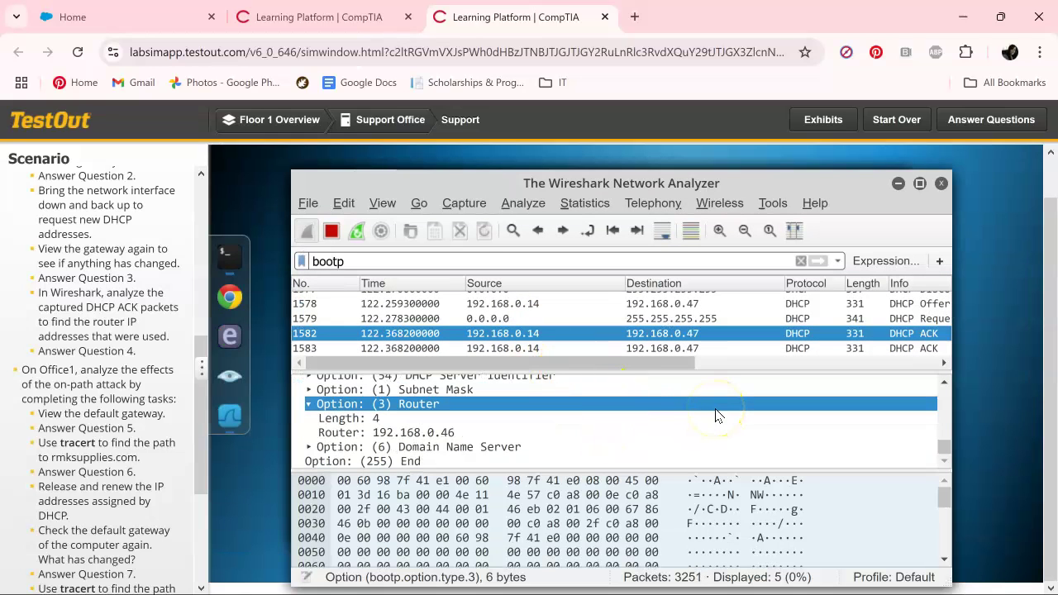
Step: Bring up lab Question 4 and compare the Router option values of DHCP ACK packets 1582 and 1583
{"action": "left_click", "coordinate": [993, 122]}
{"action": "scroll", "coordinate": [746, 430], "scroll_direction": "down", "scroll_amount": 1}
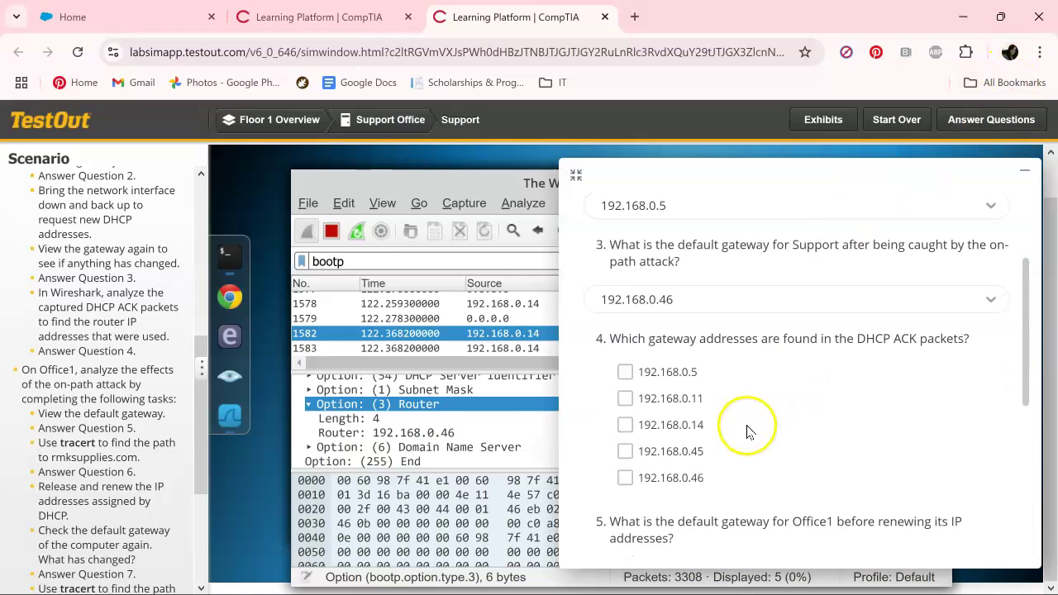
{"action": "scroll", "coordinate": [746, 431], "scroll_direction": "down", "scroll_amount": 1}
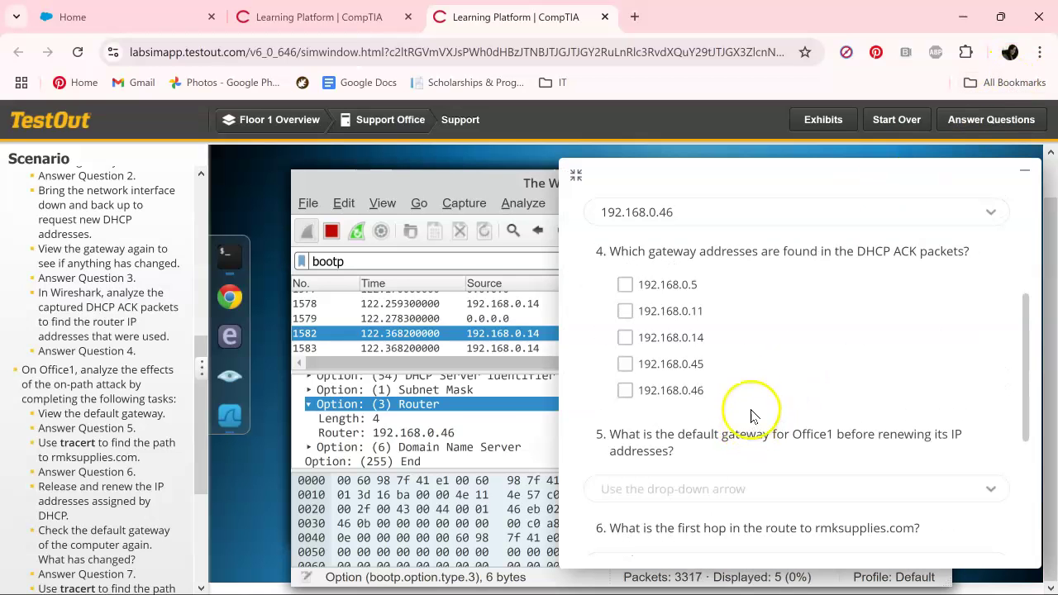
{"action": "left_click", "coordinate": [406, 337]}
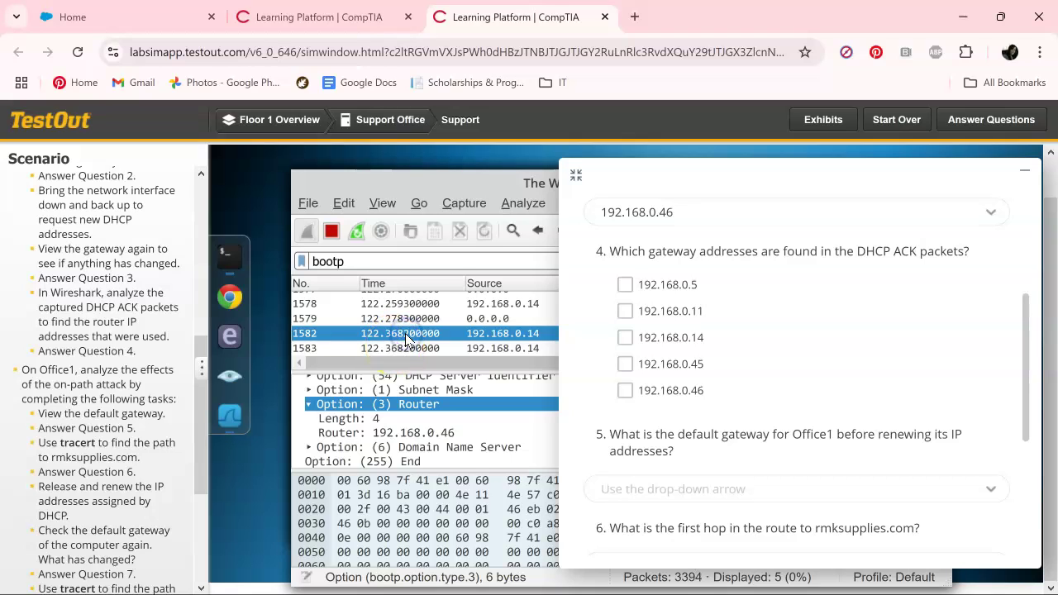
{"action": "left_click", "coordinate": [402, 349]}
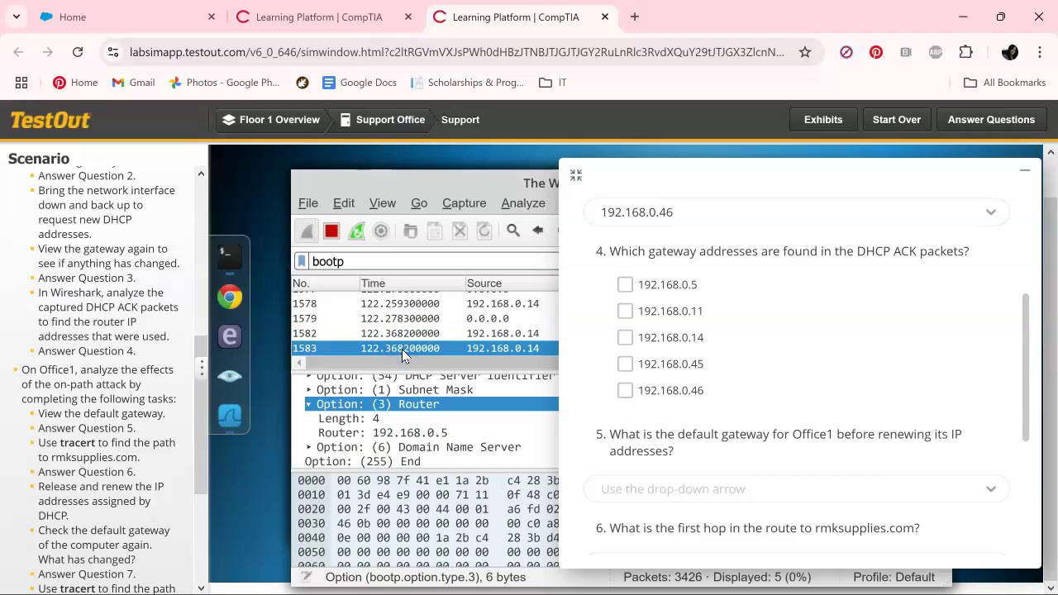
{"action": "left_click", "coordinate": [445, 436]}
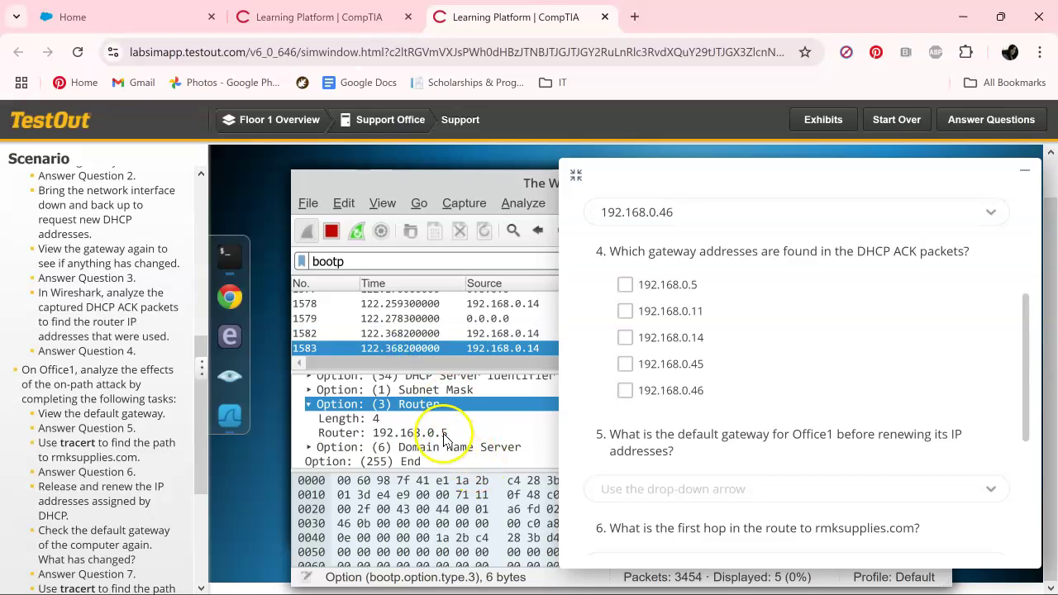
Step: Select 192.168.0.5 and 192.168.0.46 as the gateway addresses for lab Question 4, and minimize the questions
{"action": "left_click", "coordinate": [625, 289]}
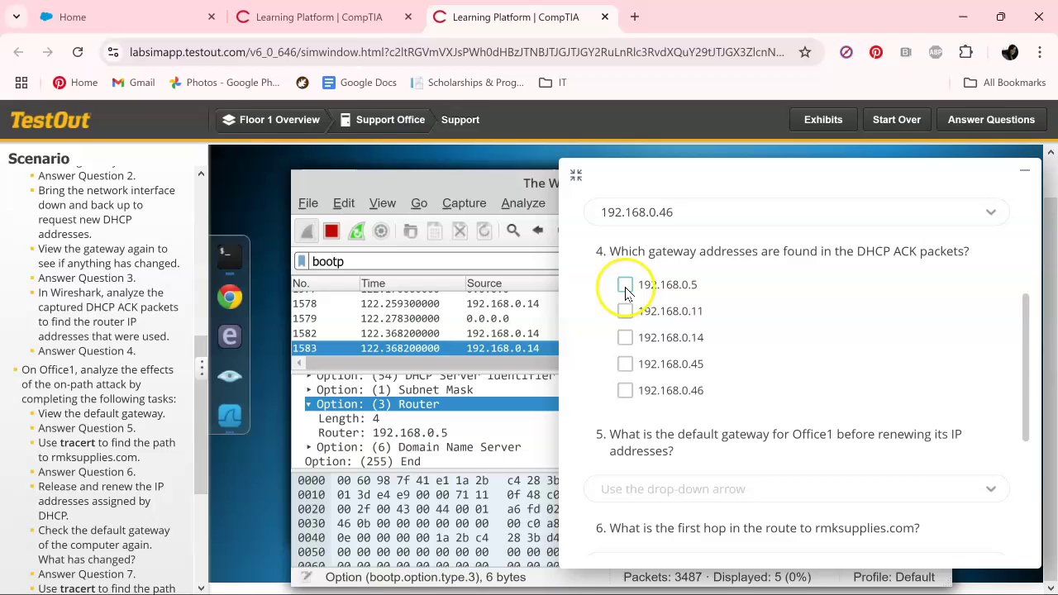
{"action": "left_click", "coordinate": [625, 390]}
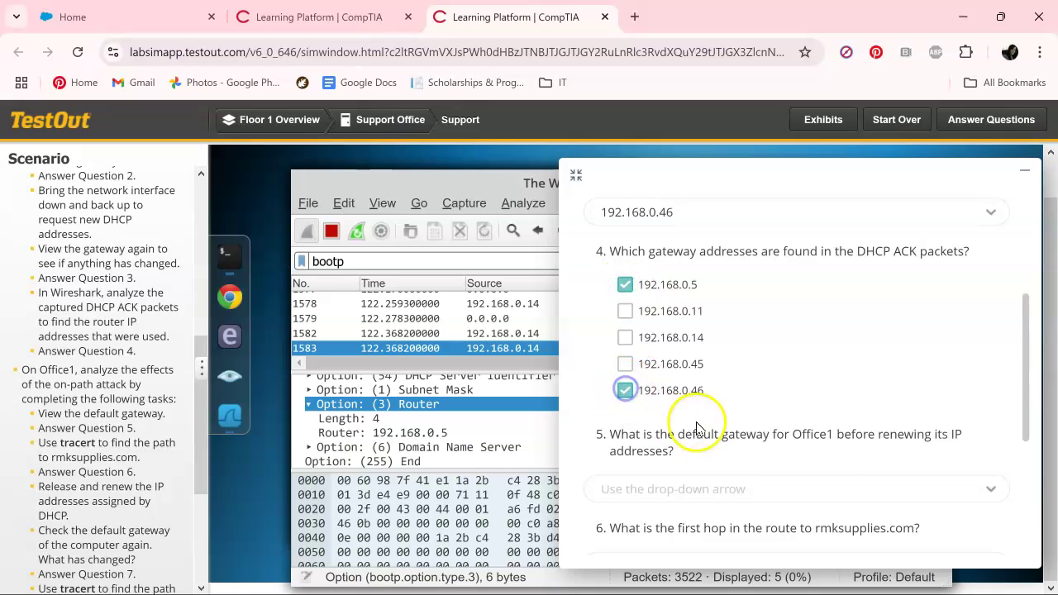
{"action": "scroll", "coordinate": [803, 402], "scroll_direction": "down", "scroll_amount": 1}
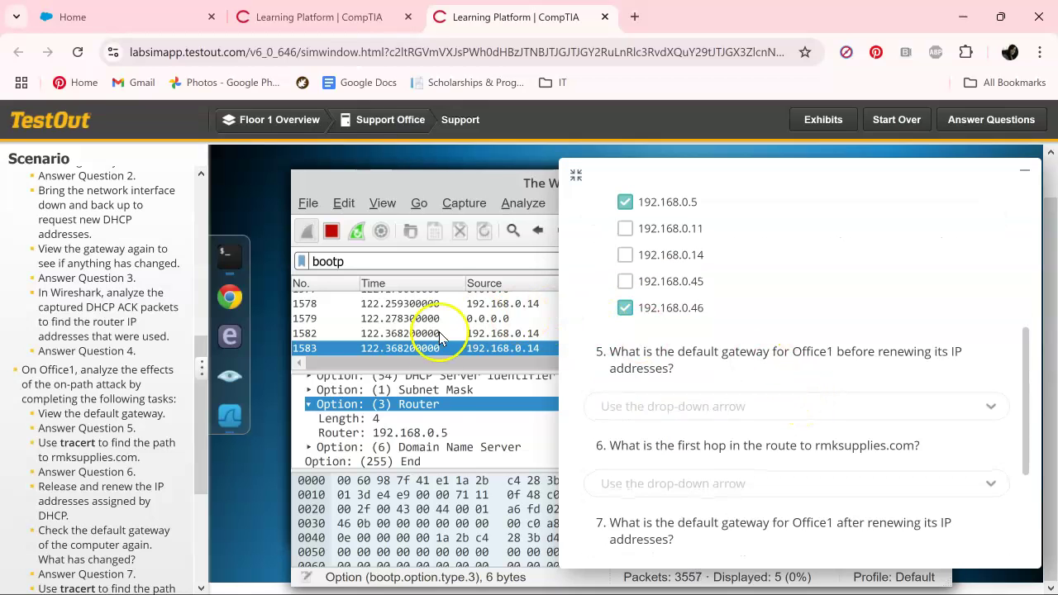
{"action": "left_click", "coordinate": [499, 421]}
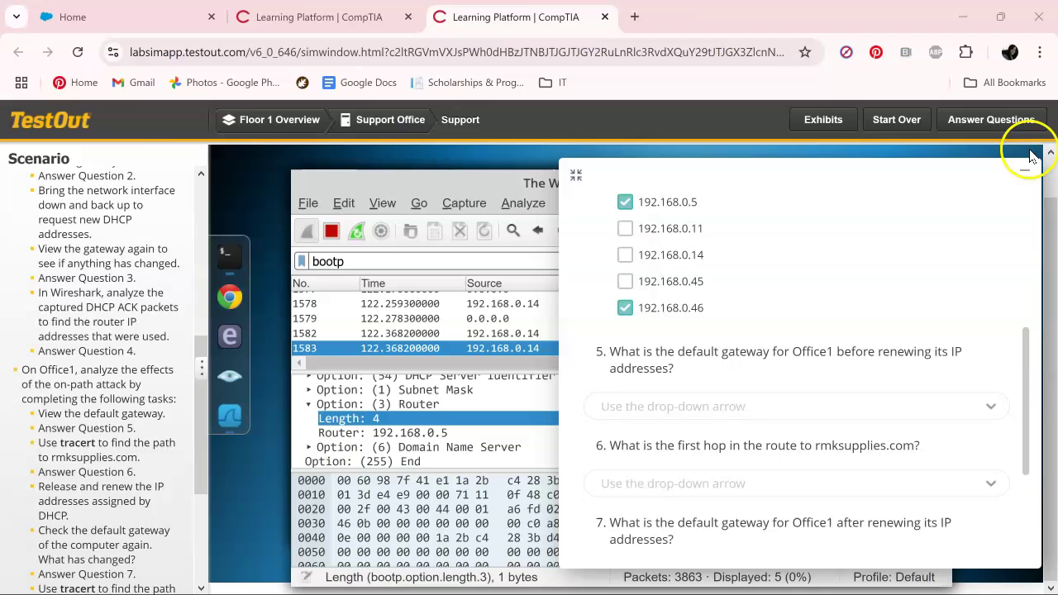
{"action": "scroll", "coordinate": [93, 373], "scroll_direction": "down", "scroll_amount": 2}
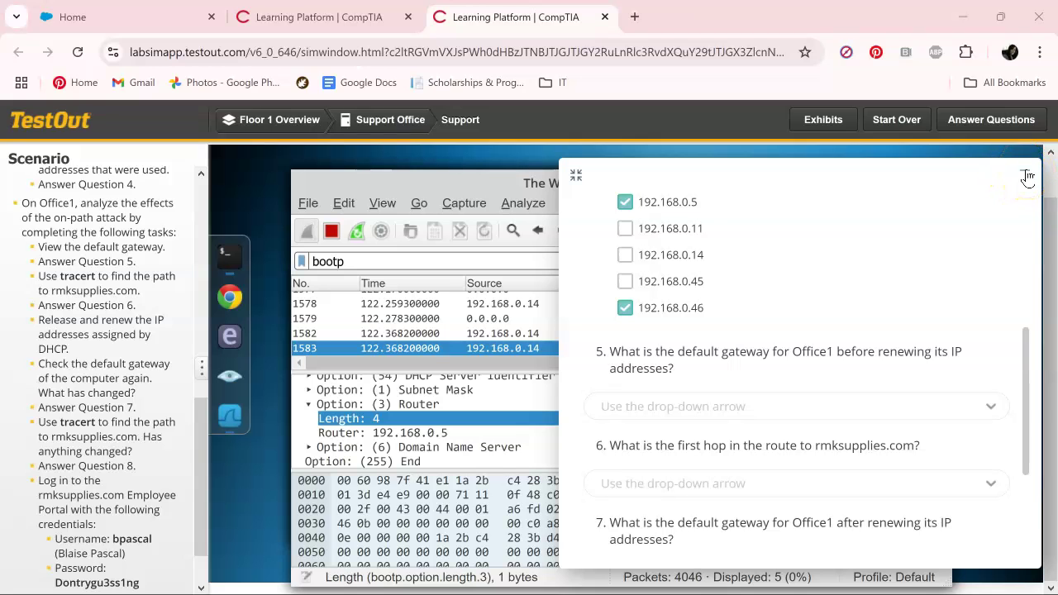
{"action": "left_click", "coordinate": [1025, 175]}
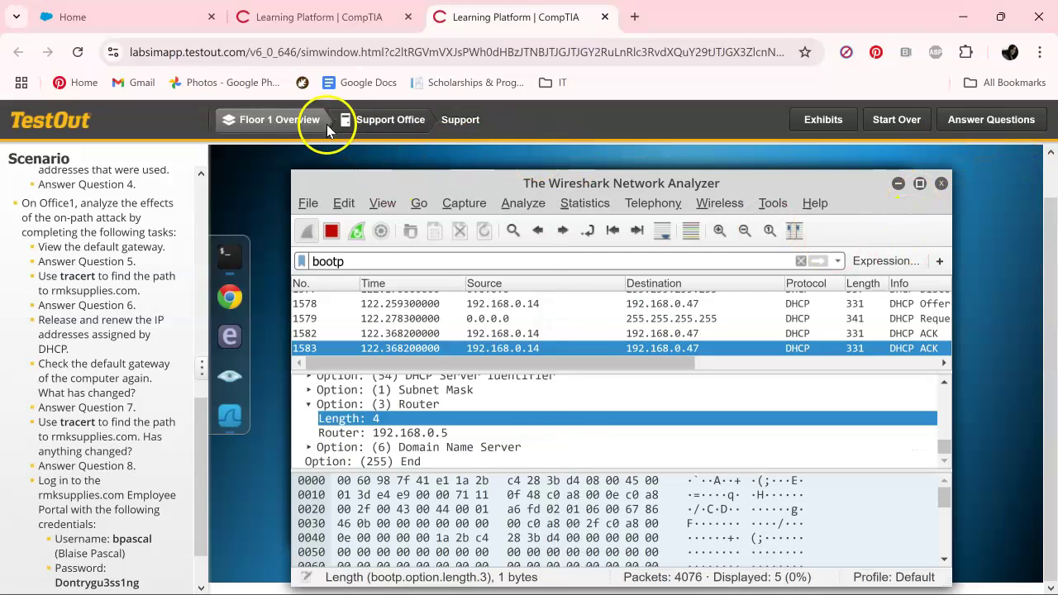
Step: Switch from the Support computer to the Office1 computer through the floor overview
{"action": "left_click", "coordinate": [291, 120]}
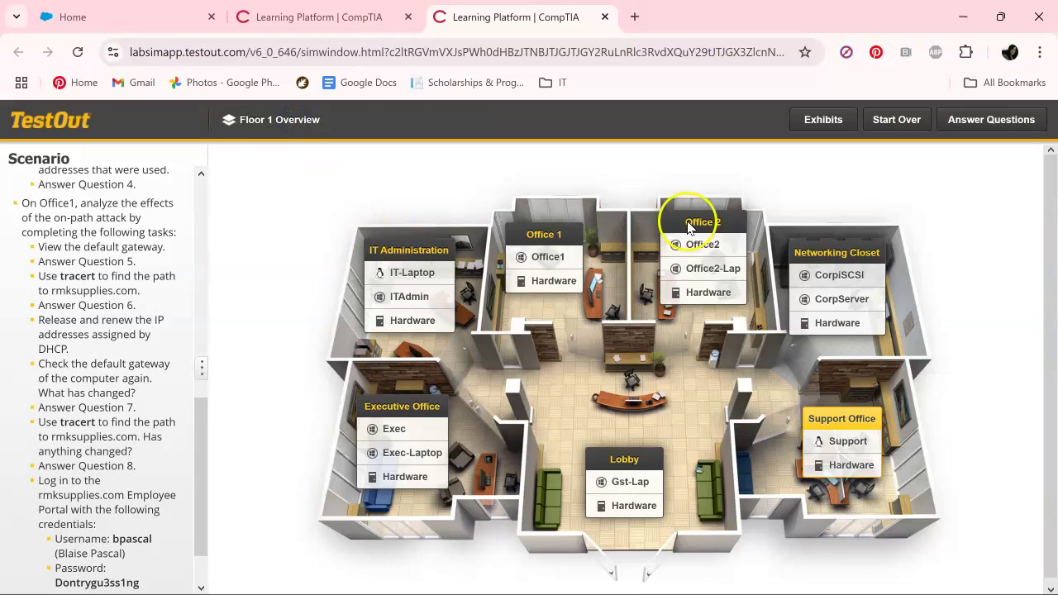
{"action": "left_click", "coordinate": [548, 255]}
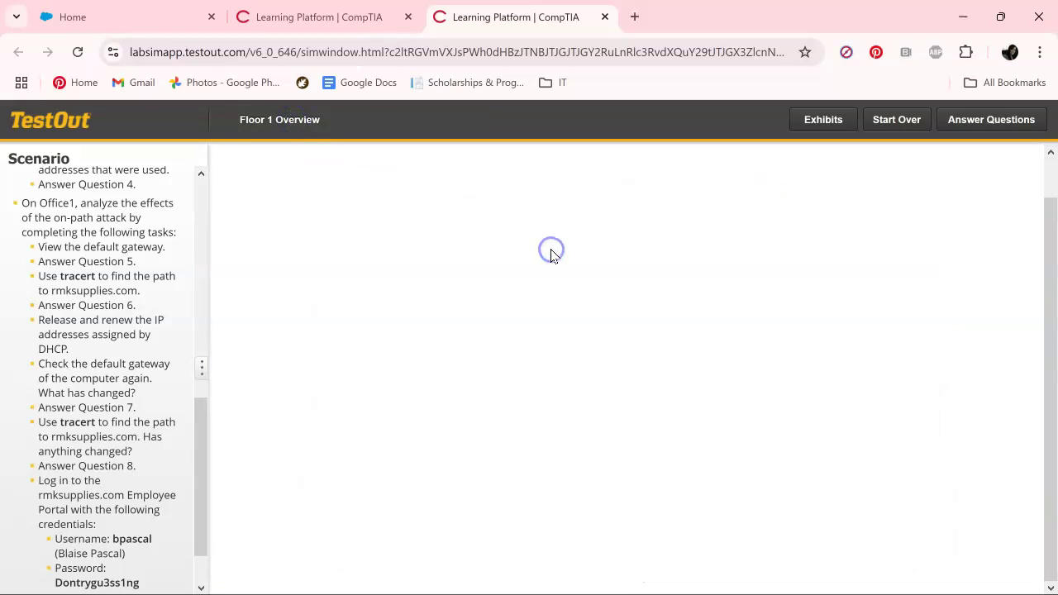
{"action": "left_click", "coordinate": [552, 251]}
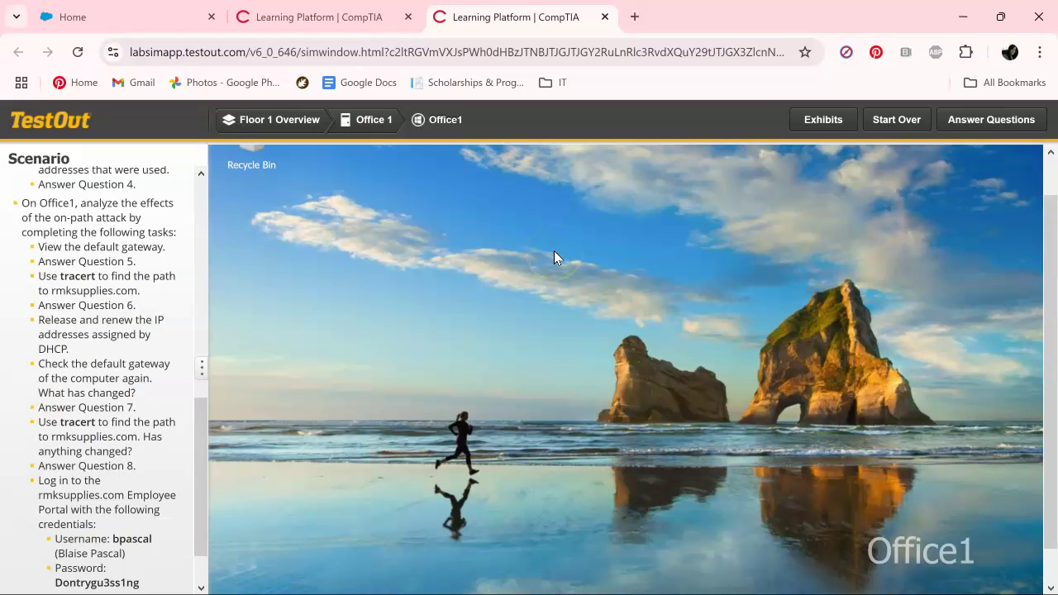
{"action": "scroll", "coordinate": [529, 264], "scroll_direction": "down", "scroll_amount": 1}
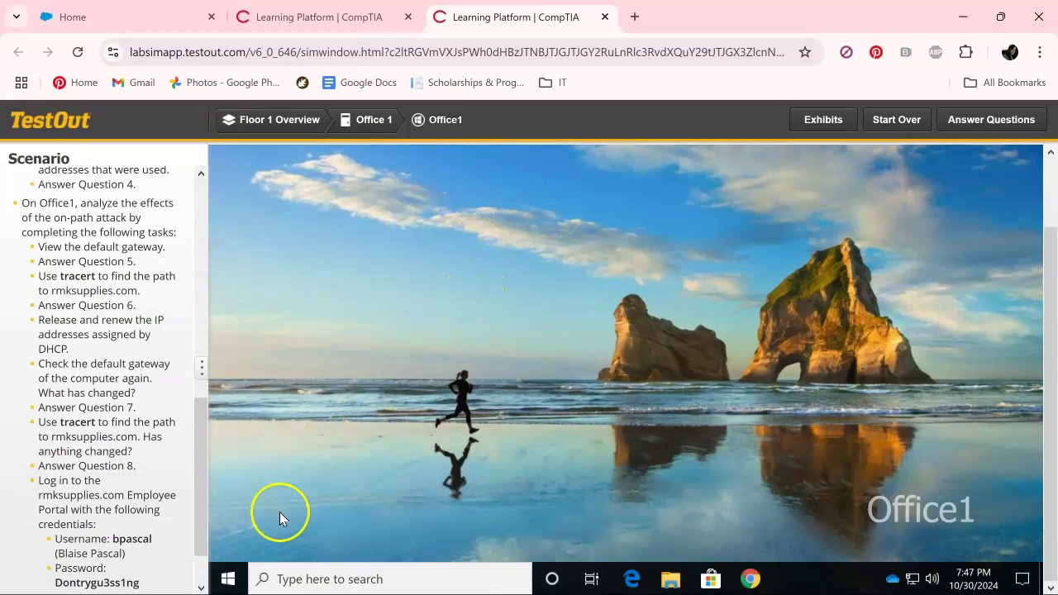
Step: Open Windows PowerShell (Admin) on Office1 and run ipconfig to view the default gateway
{"action": "right_click", "coordinate": [223, 576]}
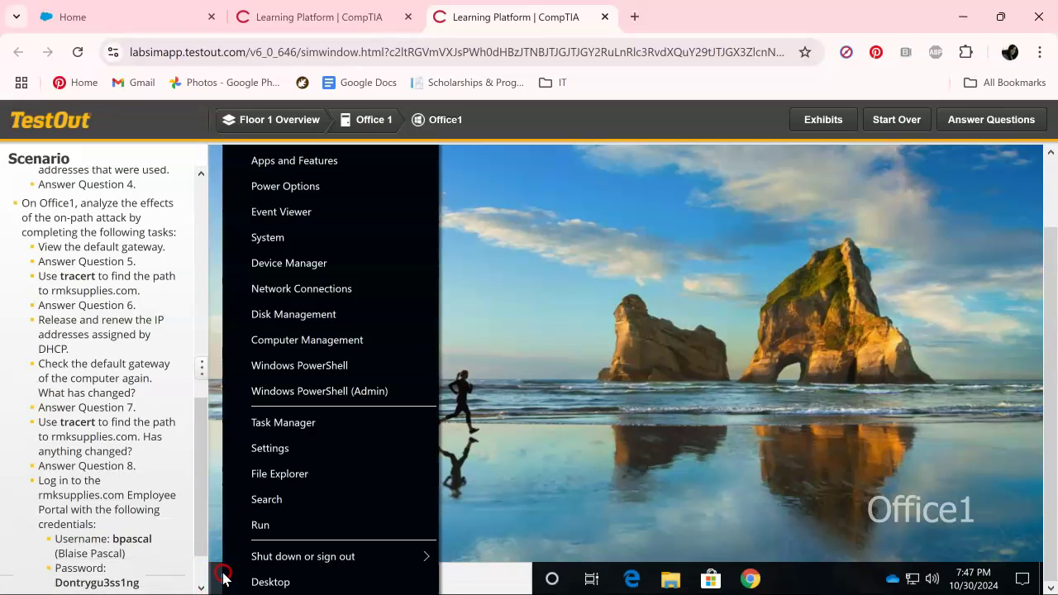
{"action": "left_click", "coordinate": [316, 394]}
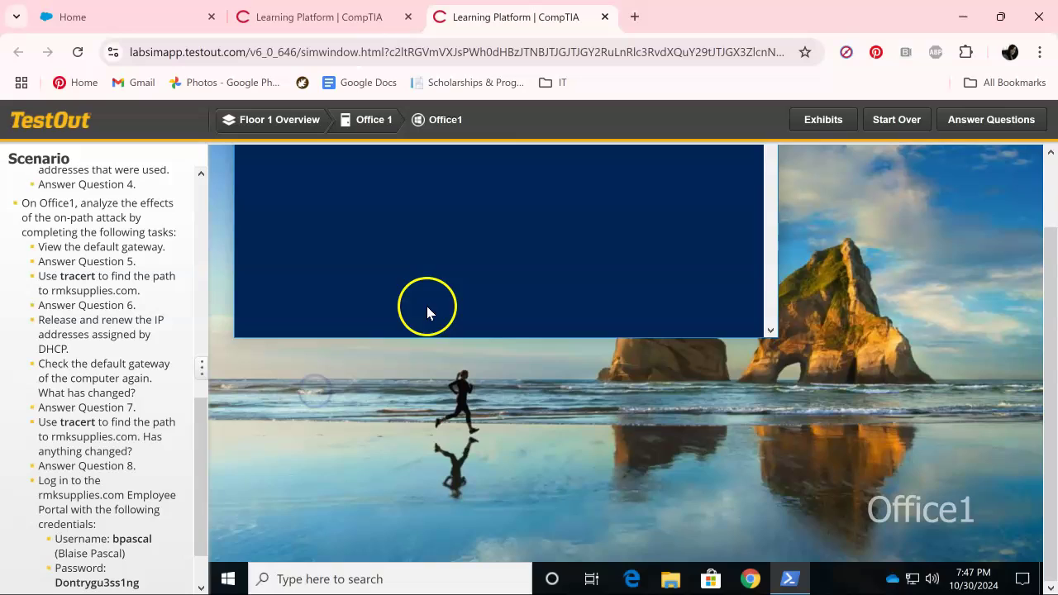
{"action": "scroll", "coordinate": [841, 411], "scroll_direction": "up", "scroll_amount": 2}
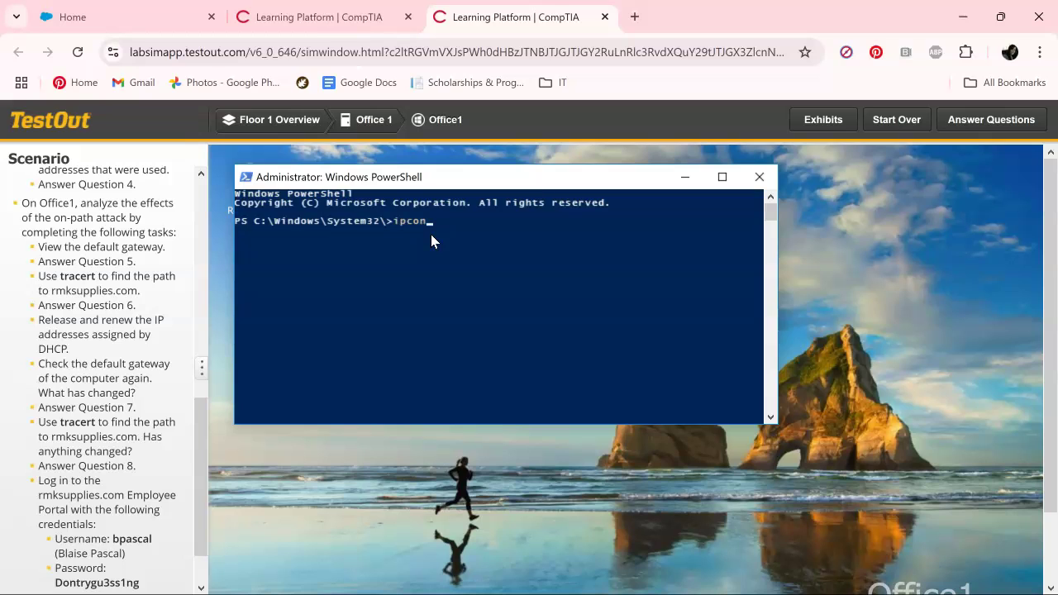
{"action": "key", "text": "Return"}
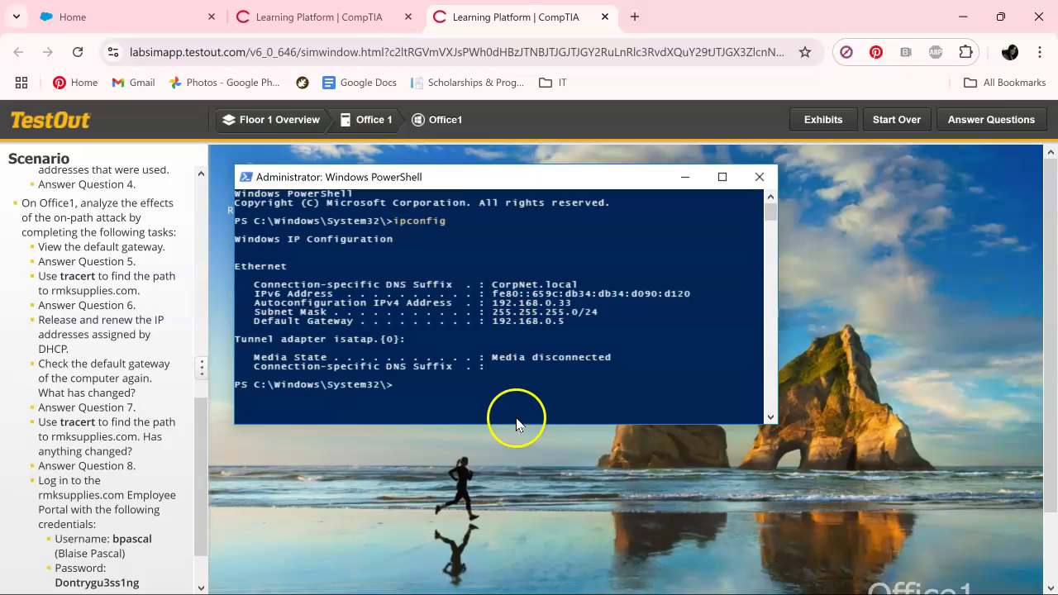
Step: Bring up the lab questions and select 192.168.0.5 as Office1's default gateway before renewal for Question 5
{"action": "left_click", "coordinate": [1020, 120]}
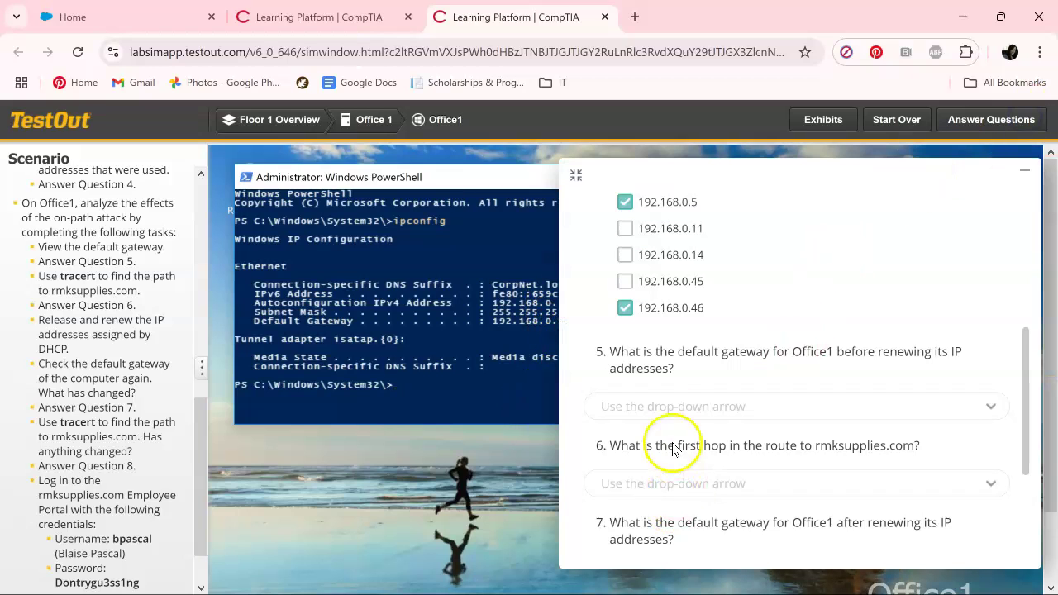
{"action": "left_click", "coordinate": [676, 406]}
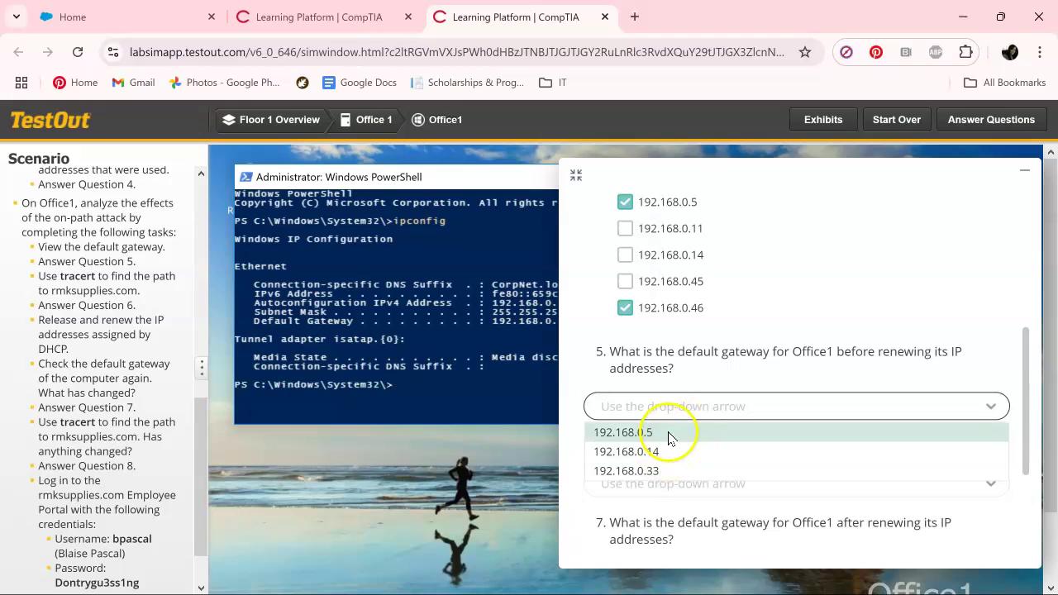
{"action": "left_click", "coordinate": [666, 433]}
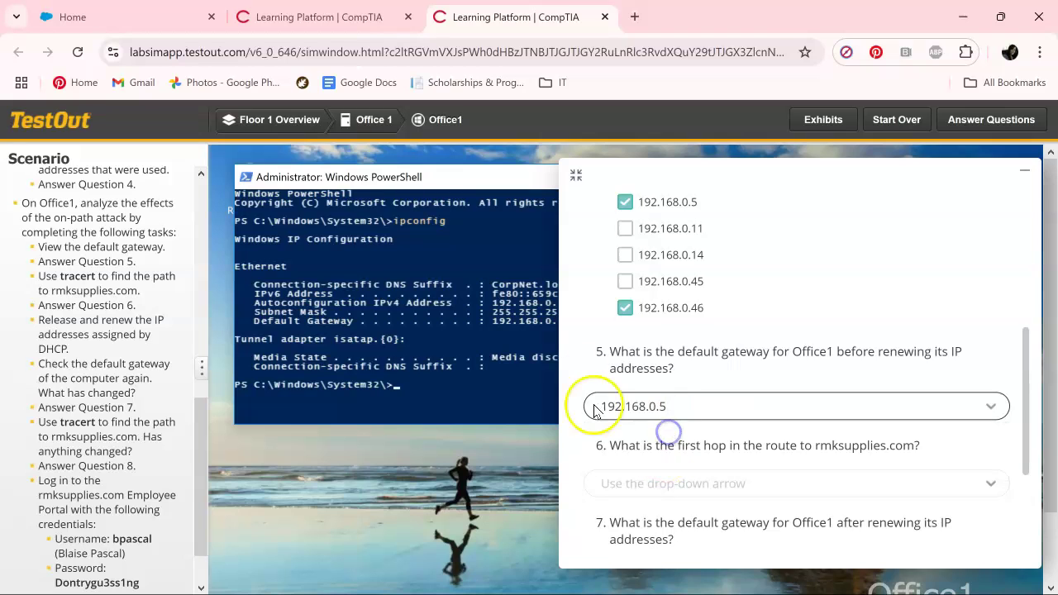
Step: Minimize the questions and run tracert rmksupplies.com in PowerShell on Office1
{"action": "left_click", "coordinate": [1025, 178]}
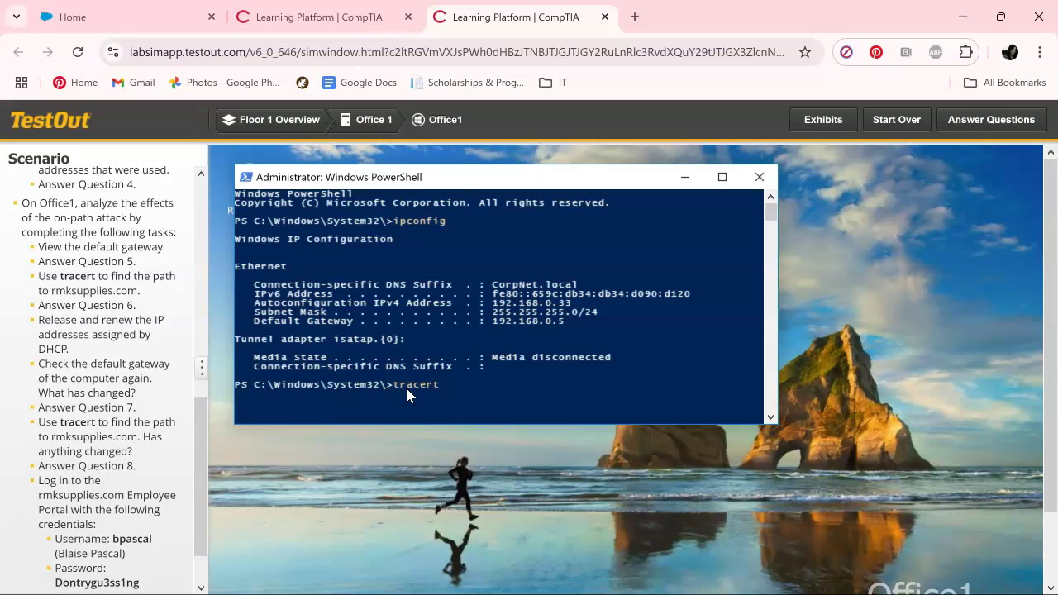
{"action": "type", "text": "rmksupplies.com"}
{"action": "key", "text": "Return"}
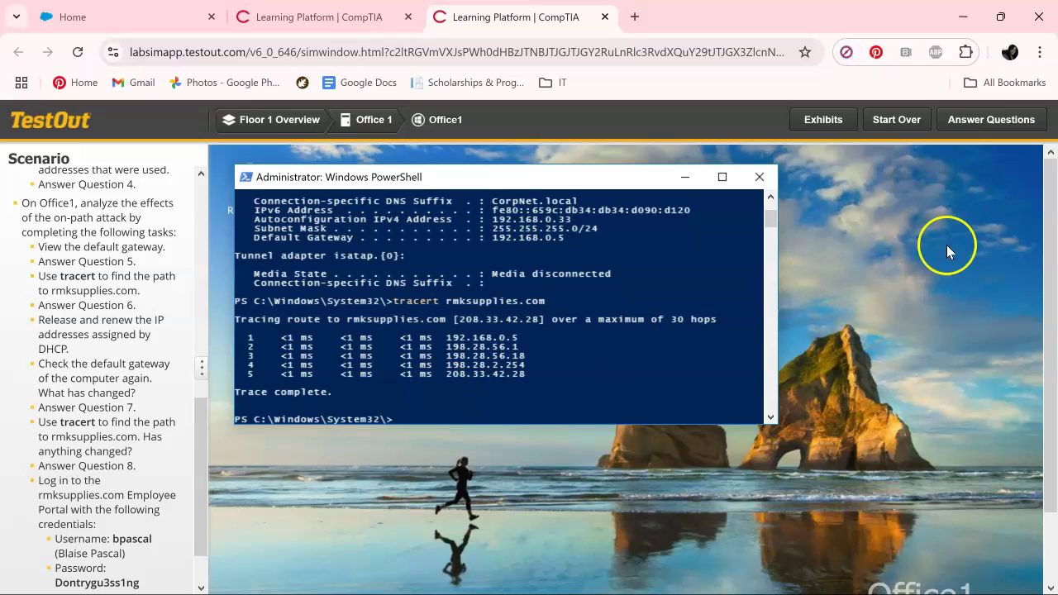
Step: Select 192.168.0.5 as the first hop to rmksupplies.com for lab Question 6, and minimize the questions
{"action": "left_click", "coordinate": [969, 120]}
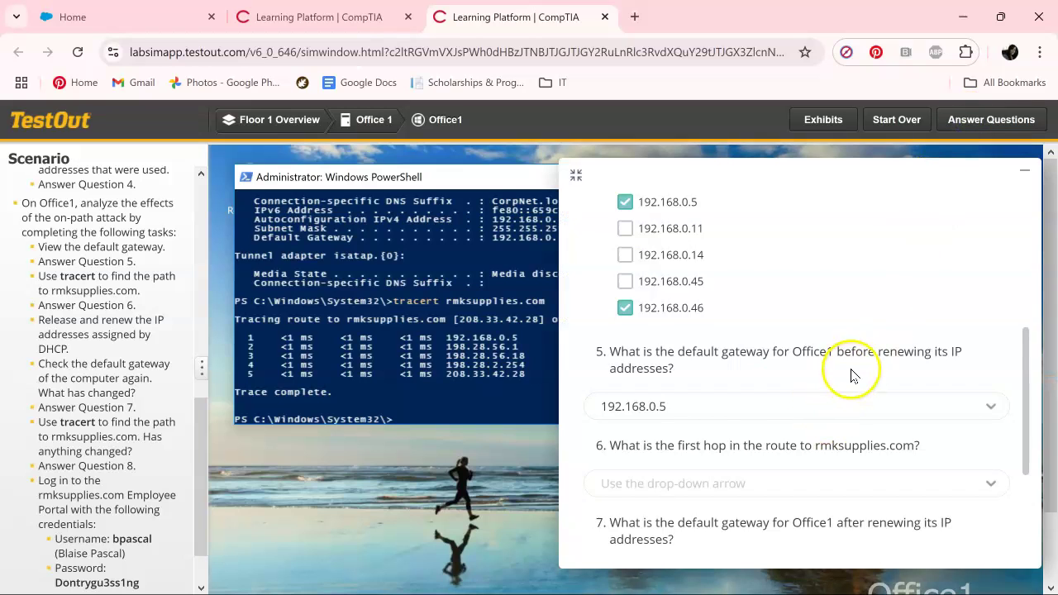
{"action": "scroll", "coordinate": [854, 374], "scroll_direction": "down", "scroll_amount": 2}
{"action": "left_click", "coordinate": [790, 321]}
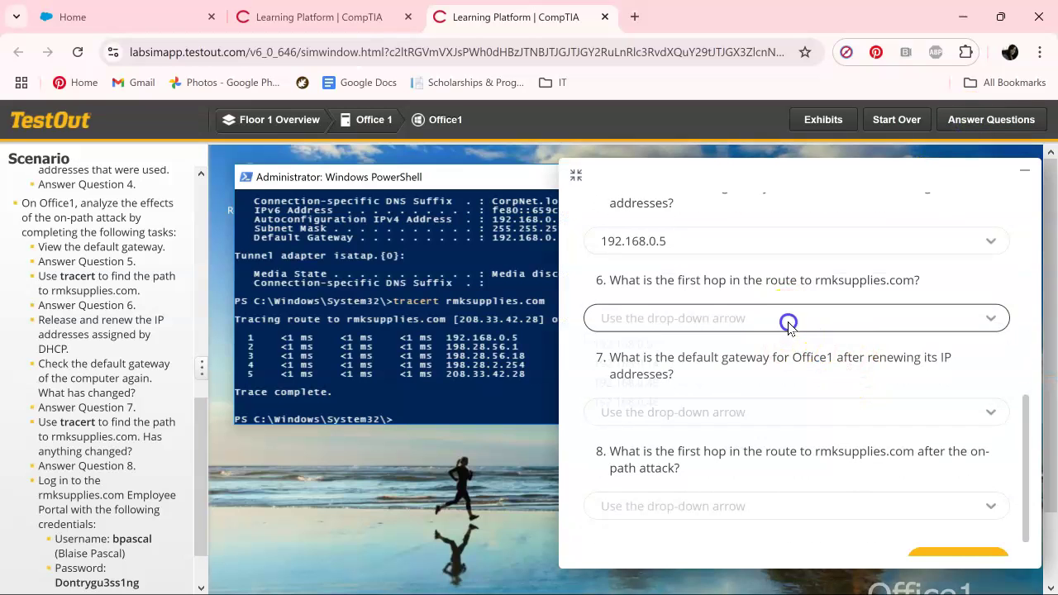
{"action": "left_click", "coordinate": [777, 346]}
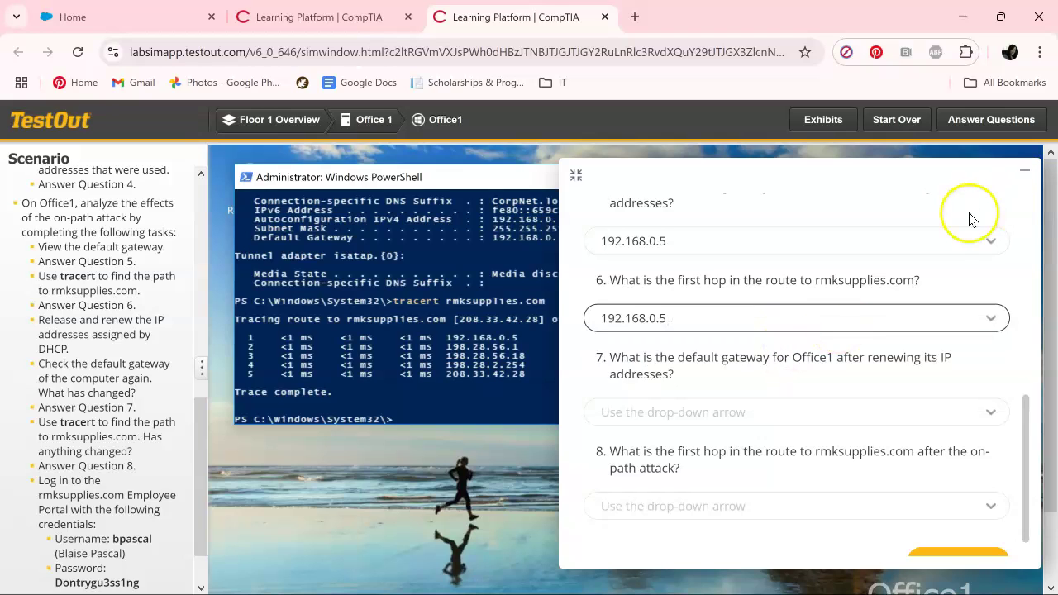
{"action": "left_click", "coordinate": [1023, 170]}
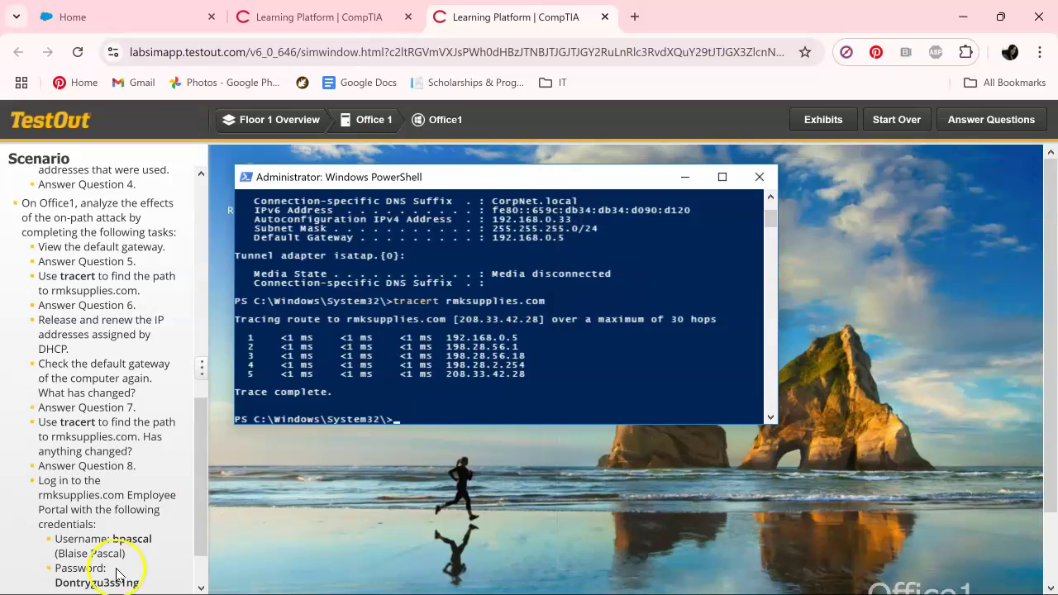
Step: Release and renew Office1's DHCP-assigned addresses with ipconfig /release and ipconfig /renew, clearing the console with cls in between
{"action": "mouse_move", "coordinate": [104, 580]}
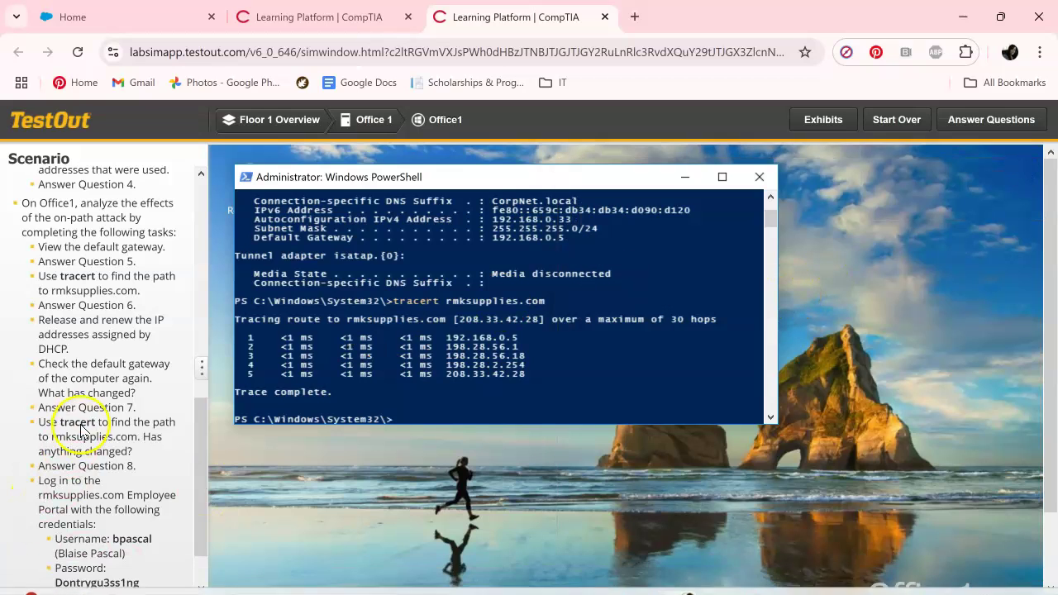
{"action": "scroll", "coordinate": [108, 405], "scroll_direction": "down", "scroll_amount": 1}
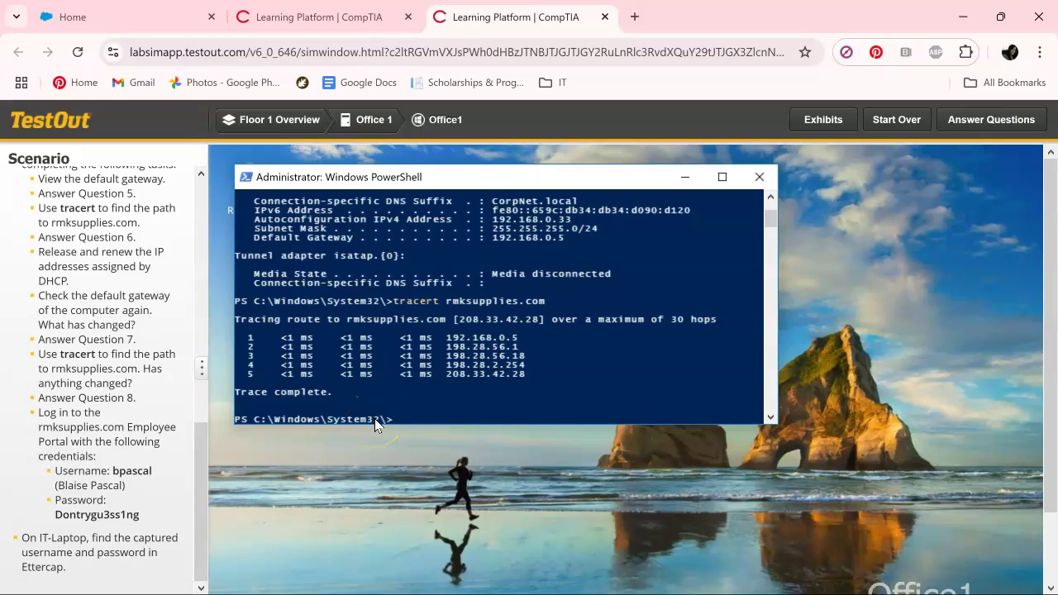
{"action": "type", "text": "ipconfig /release"}
{"action": "key", "text": "Return"}
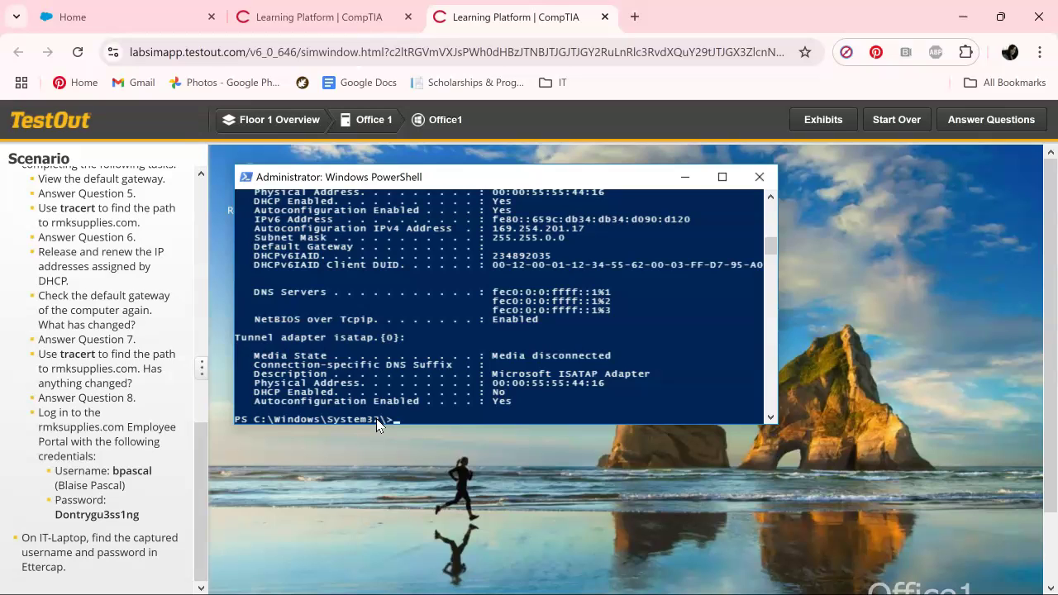
{"action": "type", "text": "cls"}
{"action": "key", "text": "Return"}
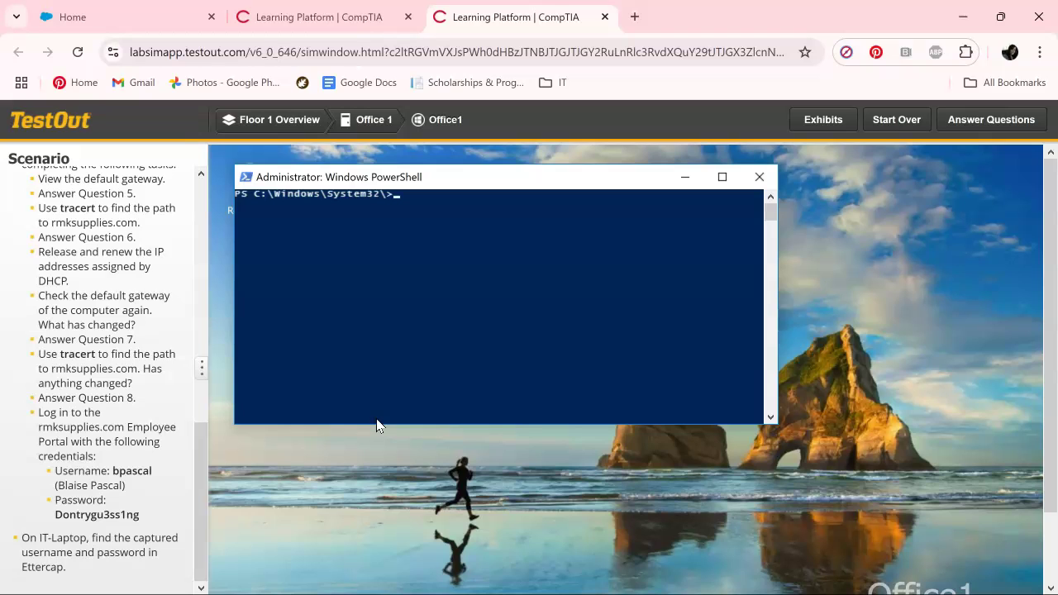
{"action": "type", "text": "ipconfig /renew"}
{"action": "key", "text": "Return"}
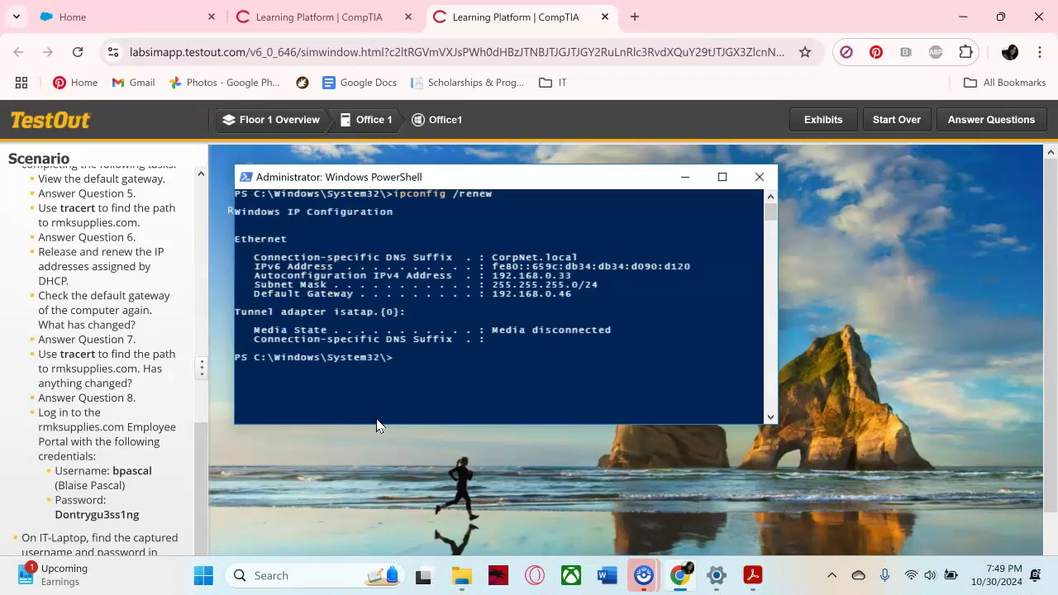
{"action": "left_click", "coordinate": [498, 369]}
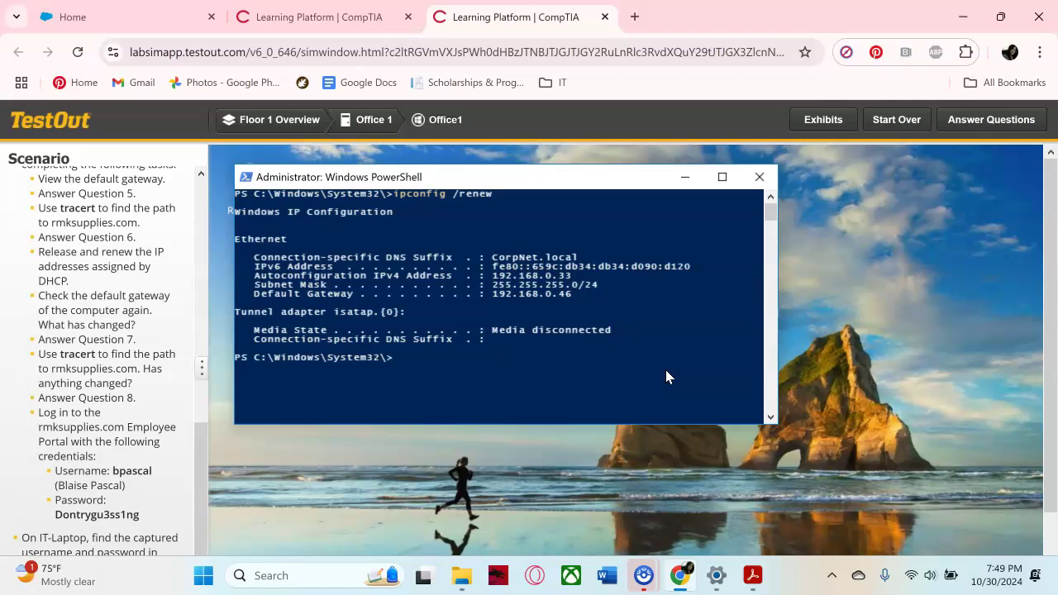
Step: Bring up the lab questions and select 192.168.0.46 as Office1's default gateway after renewal for Question 7
{"action": "left_click", "coordinate": [955, 122]}
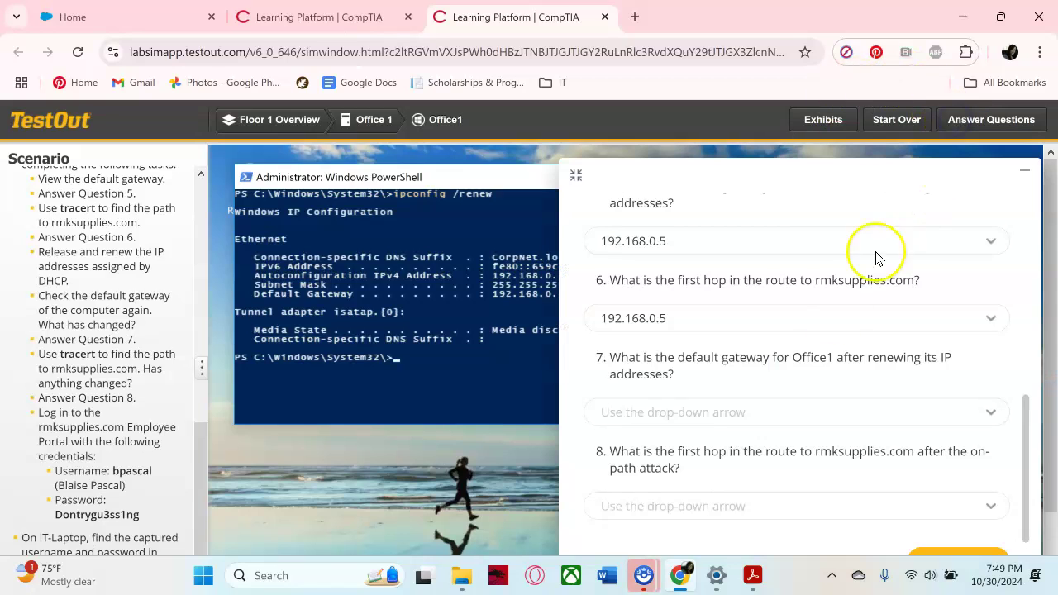
{"action": "left_click", "coordinate": [717, 420]}
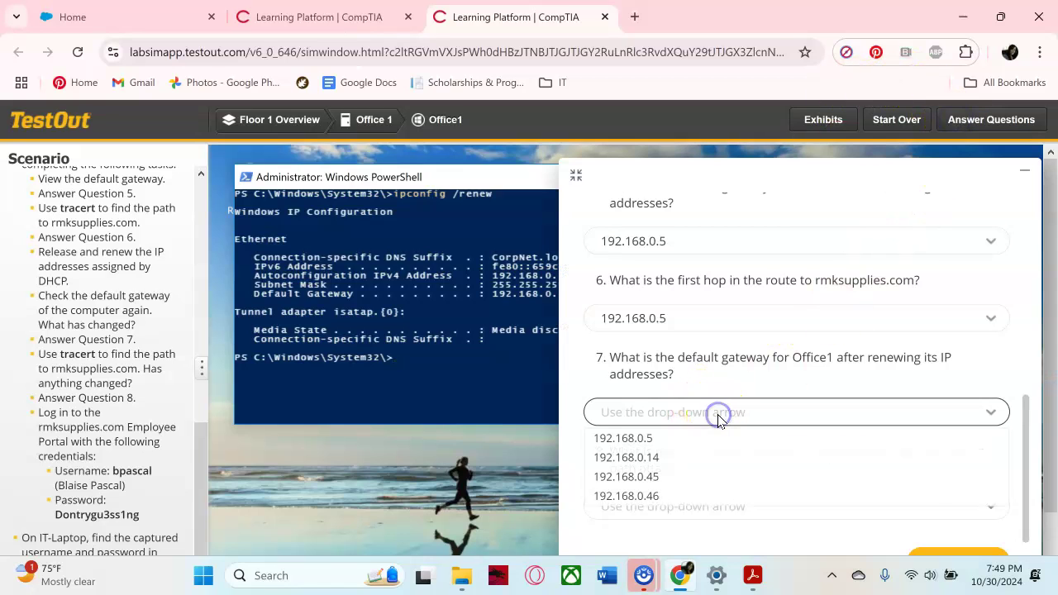
{"action": "left_click", "coordinate": [679, 497]}
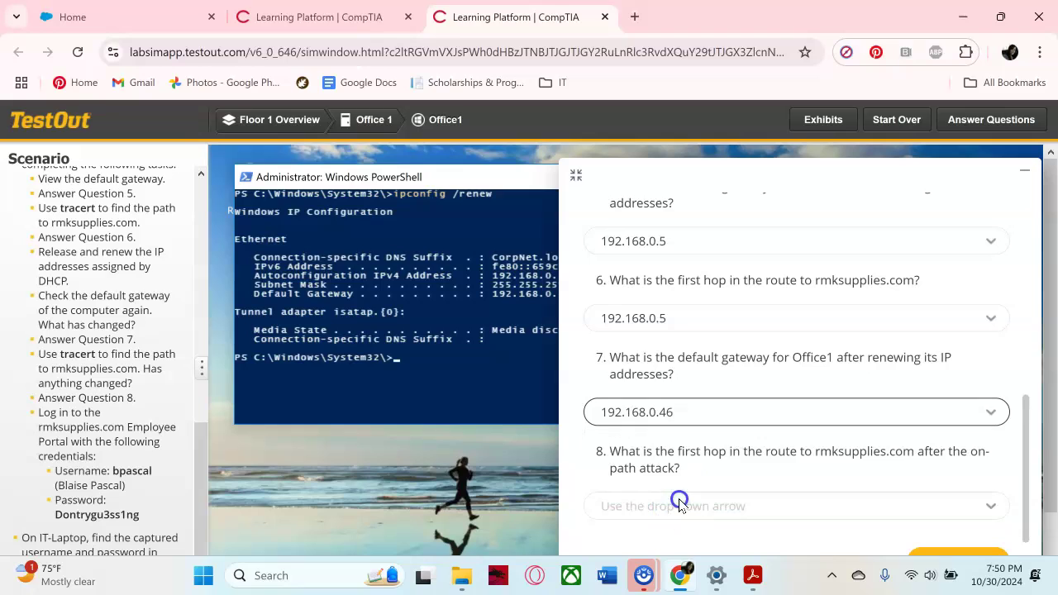
Step: Minimize the questions and trace the route to rmksupplies.com again with tracert from the renewed Office1 connection
{"action": "left_click", "coordinate": [1022, 174]}
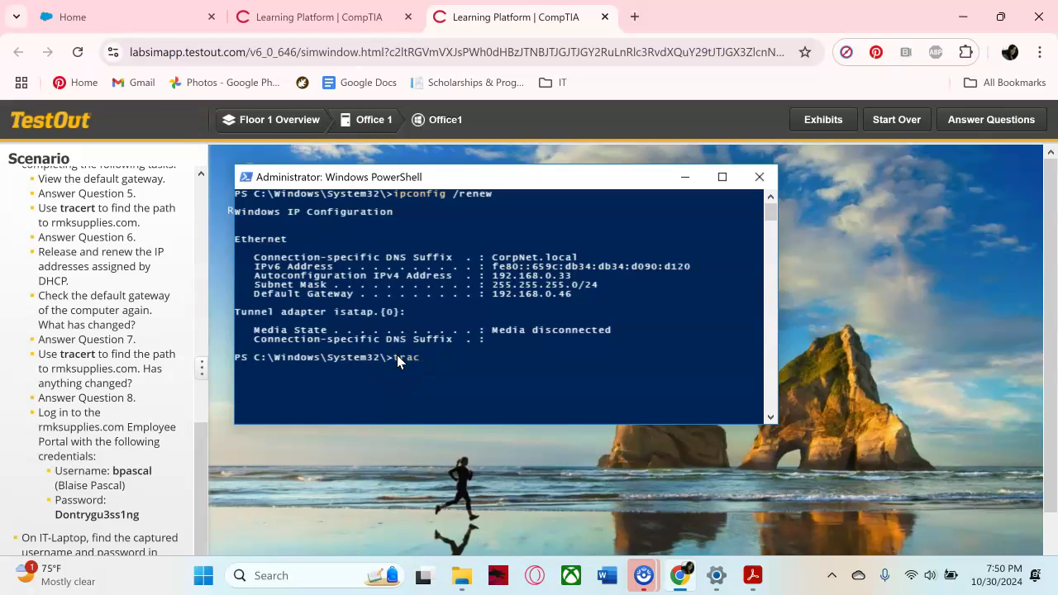
{"action": "type", "text": "ert rmksupplies.com"}
{"action": "key", "text": "Return"}
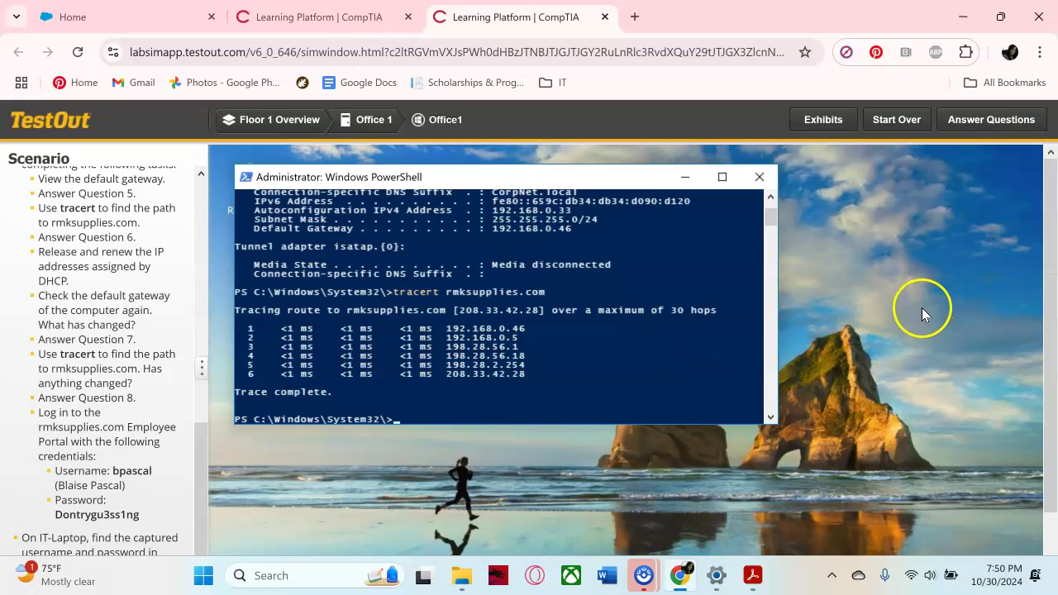
{"action": "scroll", "coordinate": [923, 314], "scroll_direction": "down", "scroll_amount": 2}
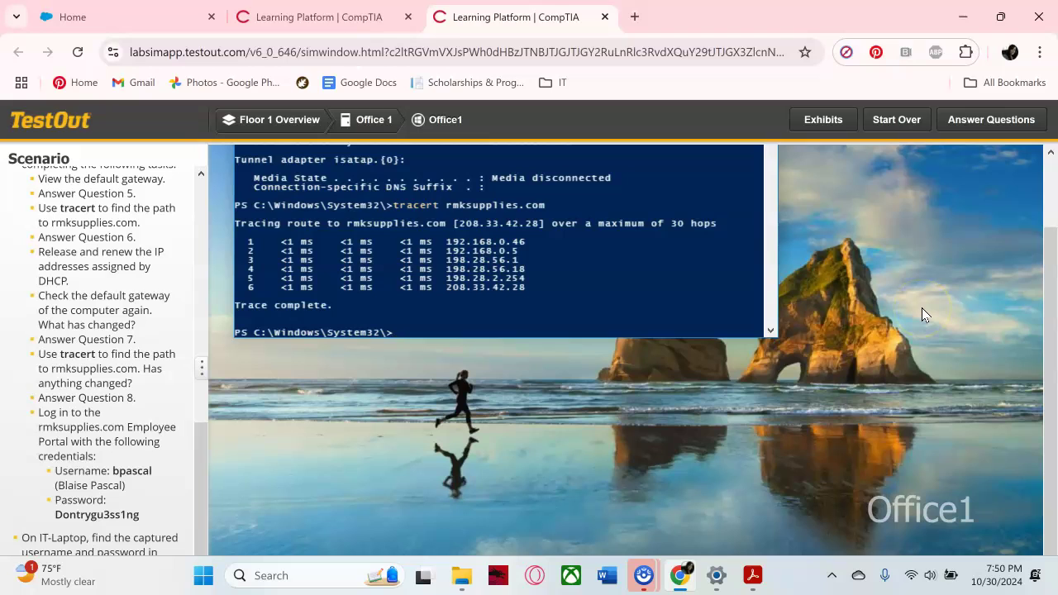
{"action": "left_click", "coordinate": [912, 371]}
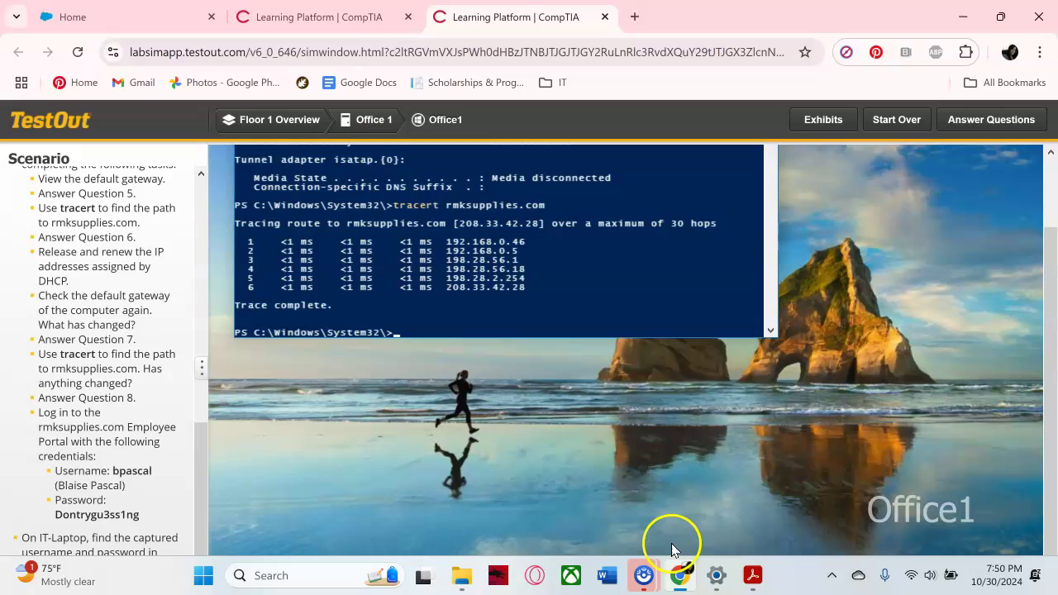
{"action": "mouse_move", "coordinate": [651, 570]}
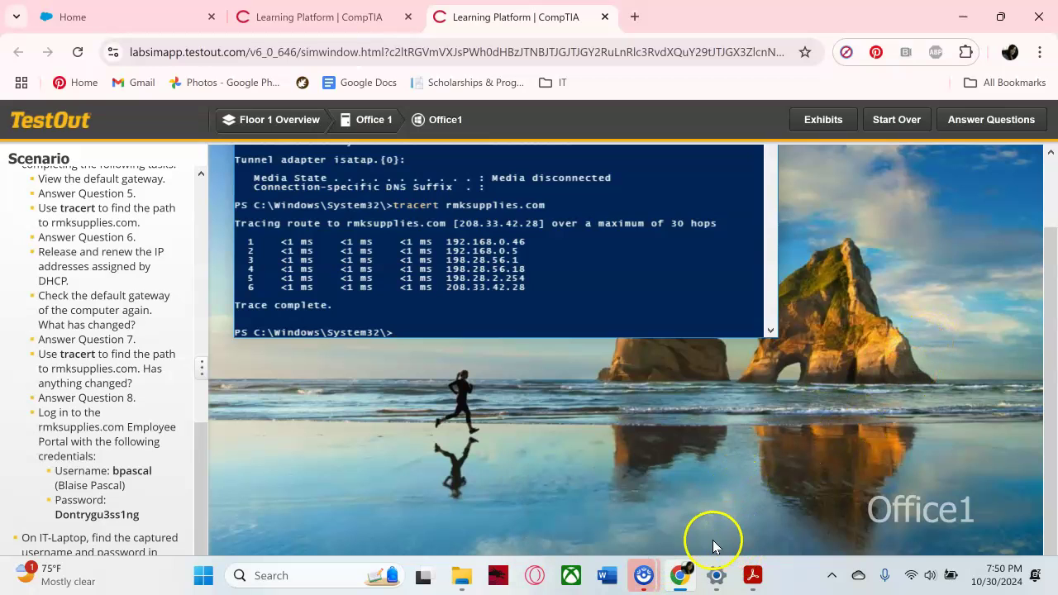
{"action": "left_click", "coordinate": [665, 433]}
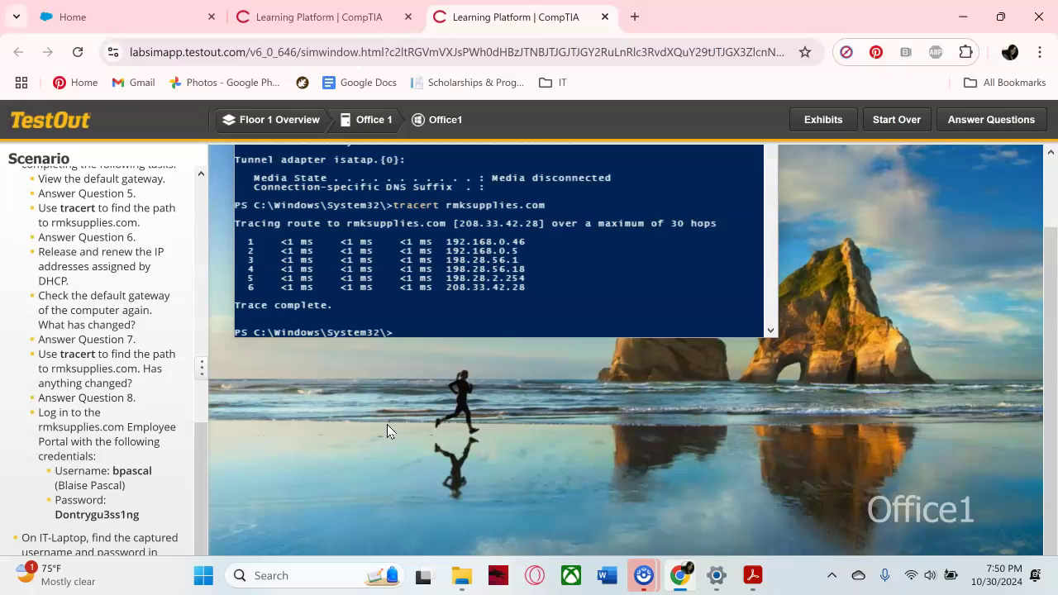
{"action": "left_click", "coordinate": [276, 120]}
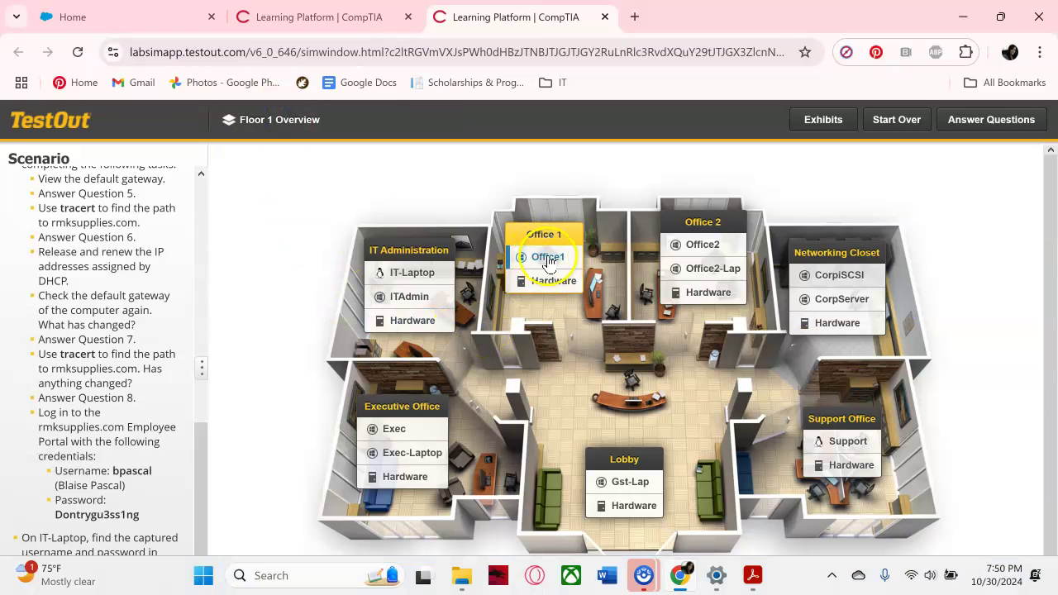
{"action": "scroll", "coordinate": [999, 458], "scroll_direction": "down", "scroll_amount": 1}
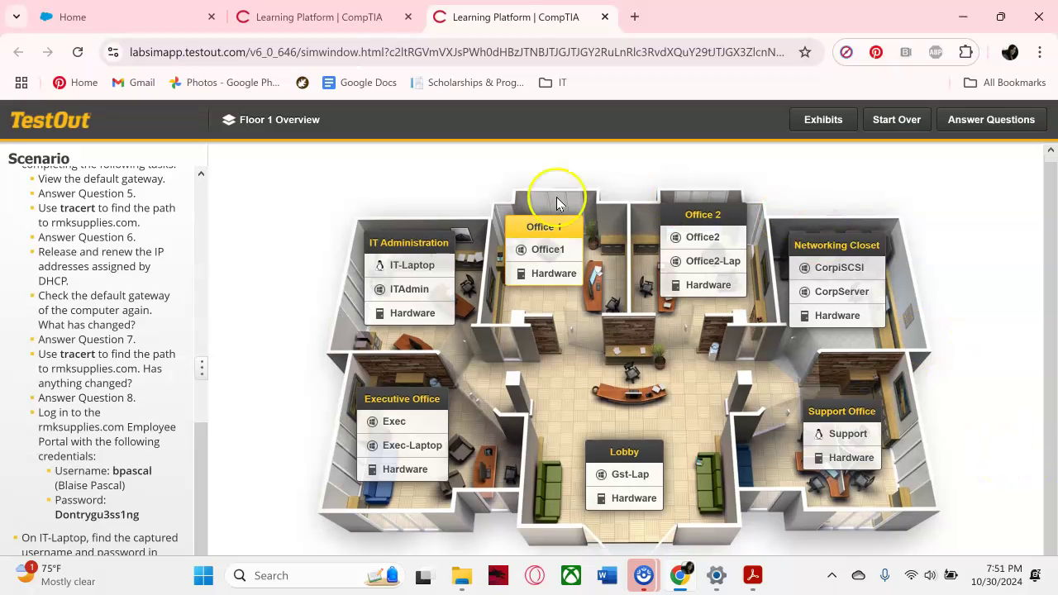
{"action": "left_click", "coordinate": [553, 247]}
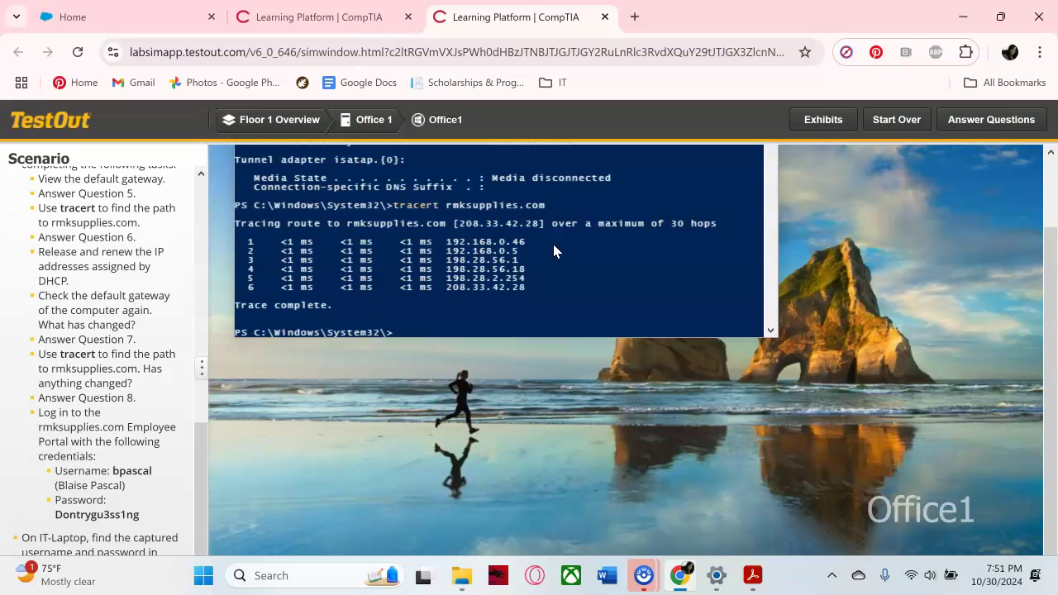
{"action": "left_click", "coordinate": [535, 324]}
{"action": "left_click", "coordinate": [518, 467]}
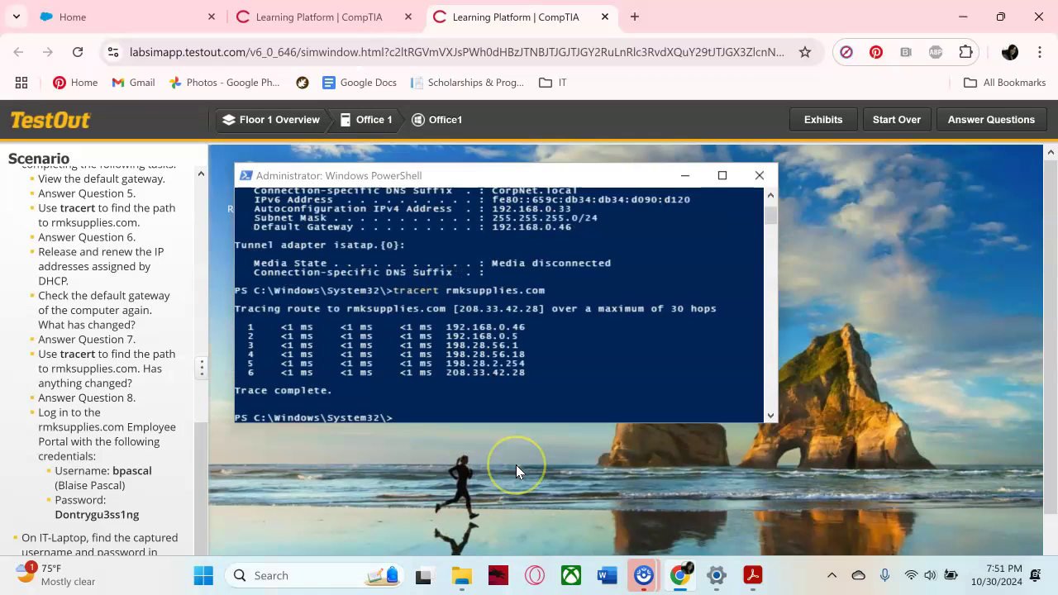
{"action": "scroll", "coordinate": [516, 471], "scroll_direction": "down", "scroll_amount": 1}
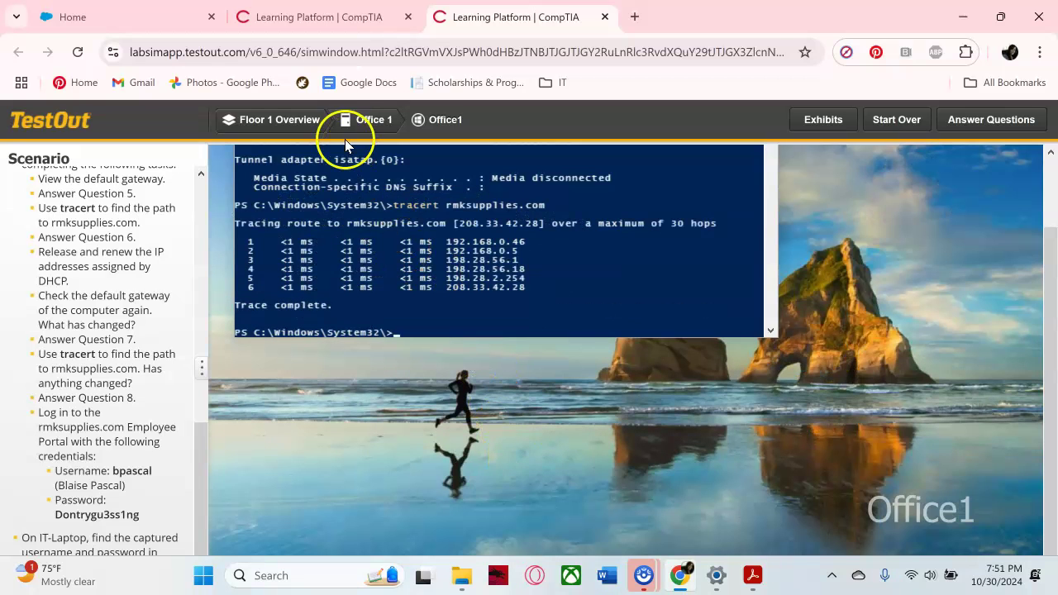
Step: Switch to the ScreenPal window and minimize it, and return to Office1's Windows 10 desktop to reach its taskbar
{"action": "left_click", "coordinate": [367, 122]}
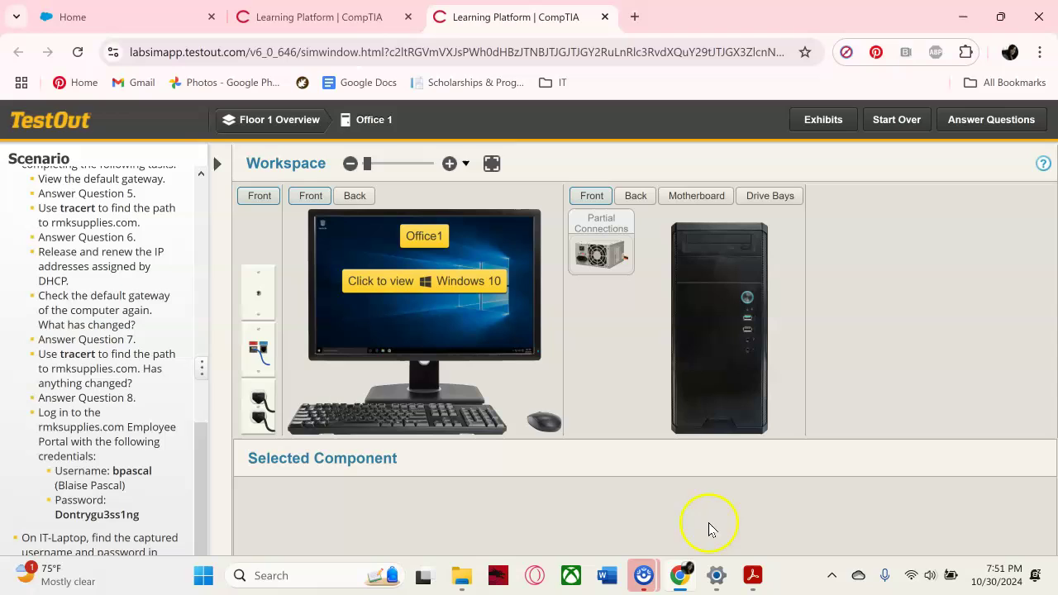
{"action": "mouse_move", "coordinate": [644, 589]}
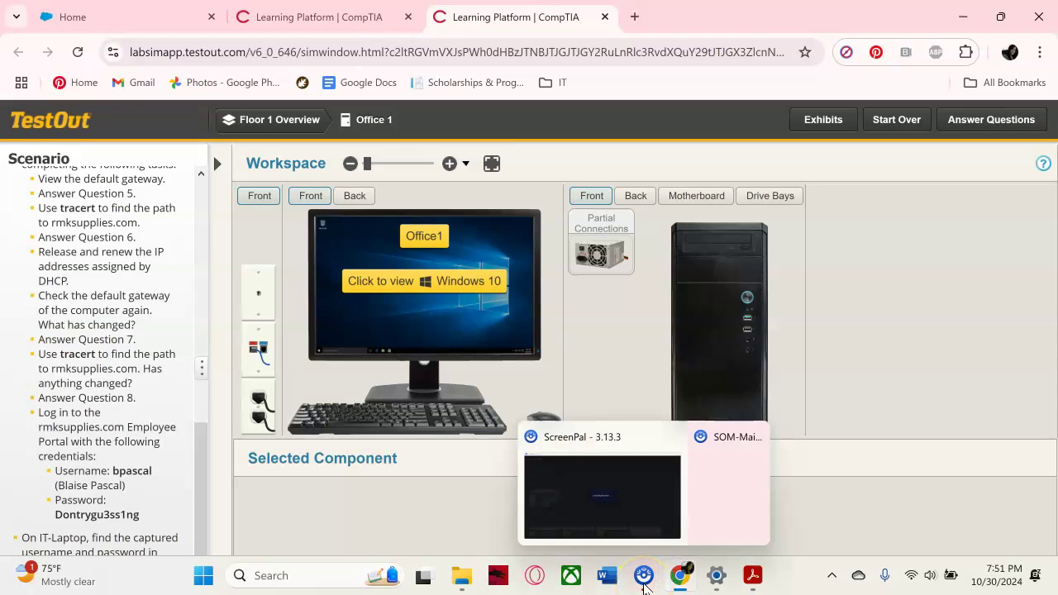
{"action": "left_click", "coordinate": [615, 512]}
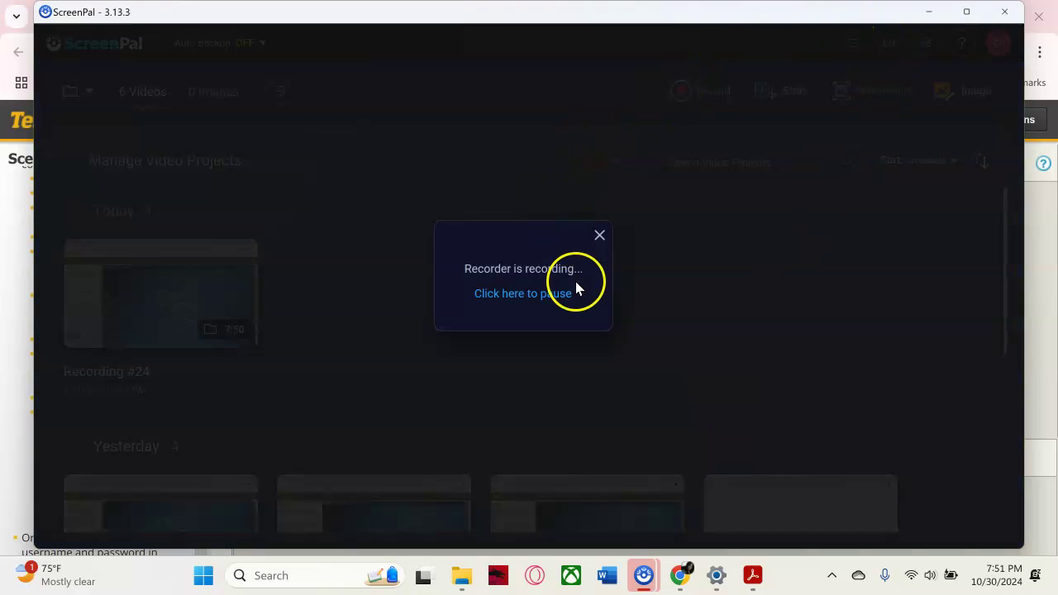
{"action": "left_click", "coordinate": [929, 13]}
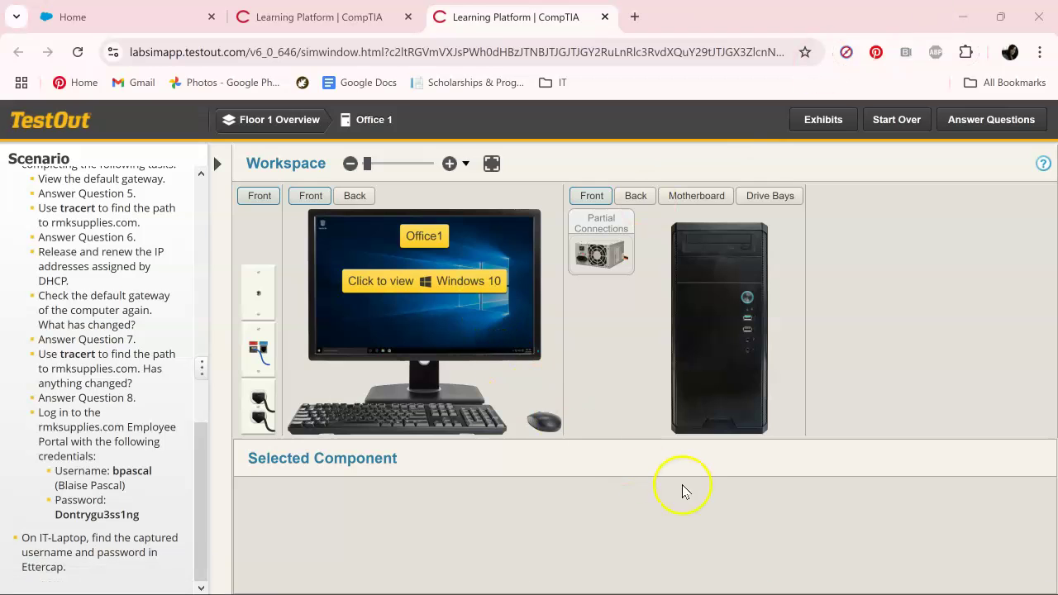
{"action": "left_click", "coordinate": [442, 283]}
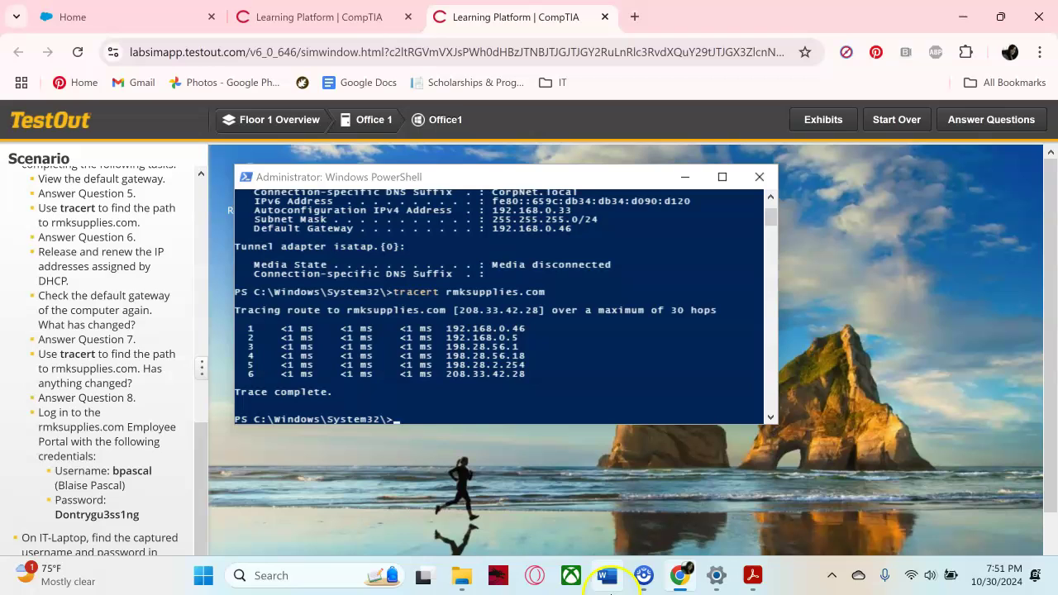
{"action": "scroll", "coordinate": [819, 434], "scroll_direction": "down", "scroll_amount": 1}
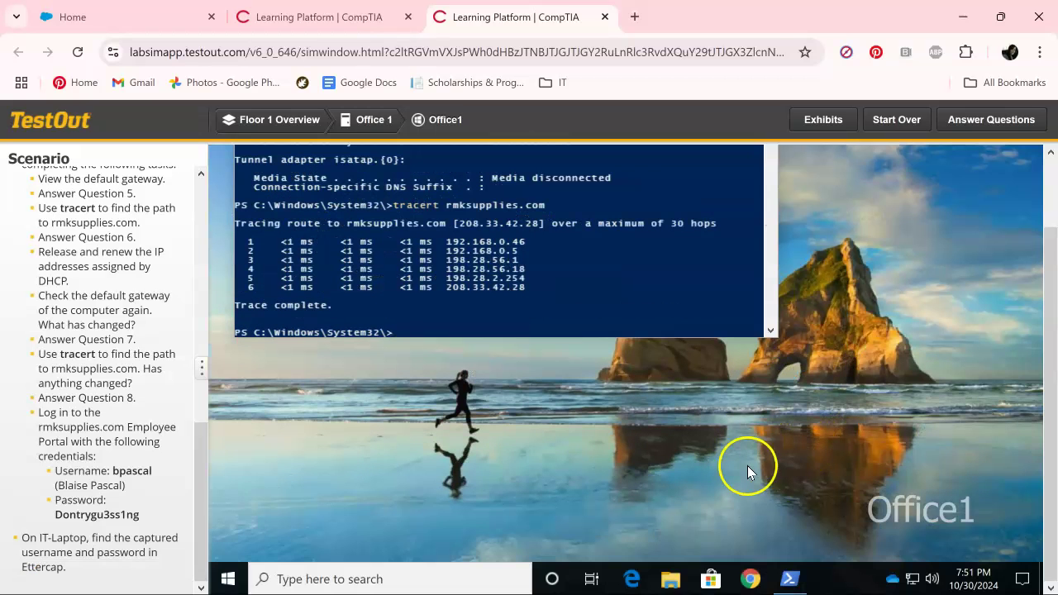
Step: Open Chrome on Office1 and load rmksupplies.com
{"action": "left_click", "coordinate": [749, 578]}
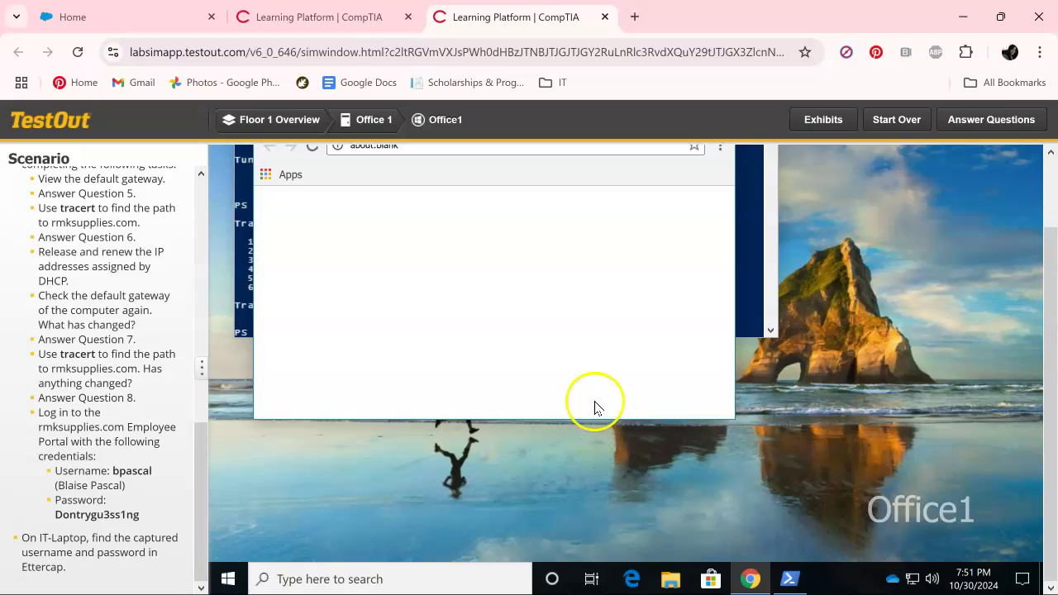
{"action": "scroll", "coordinate": [593, 406], "scroll_direction": "up", "scroll_amount": 1}
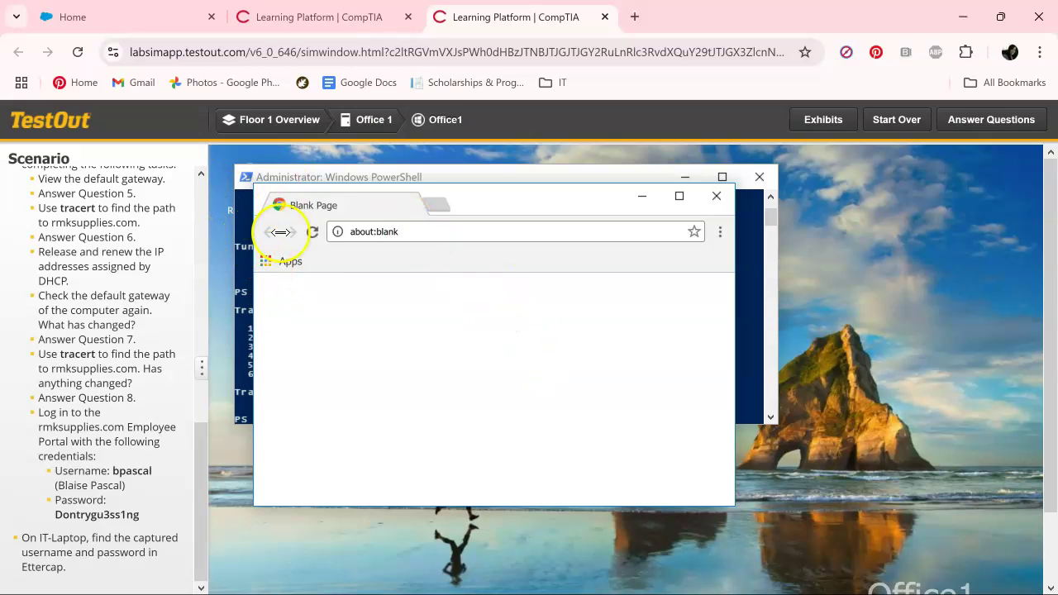
{"action": "left_click", "coordinate": [411, 231]}
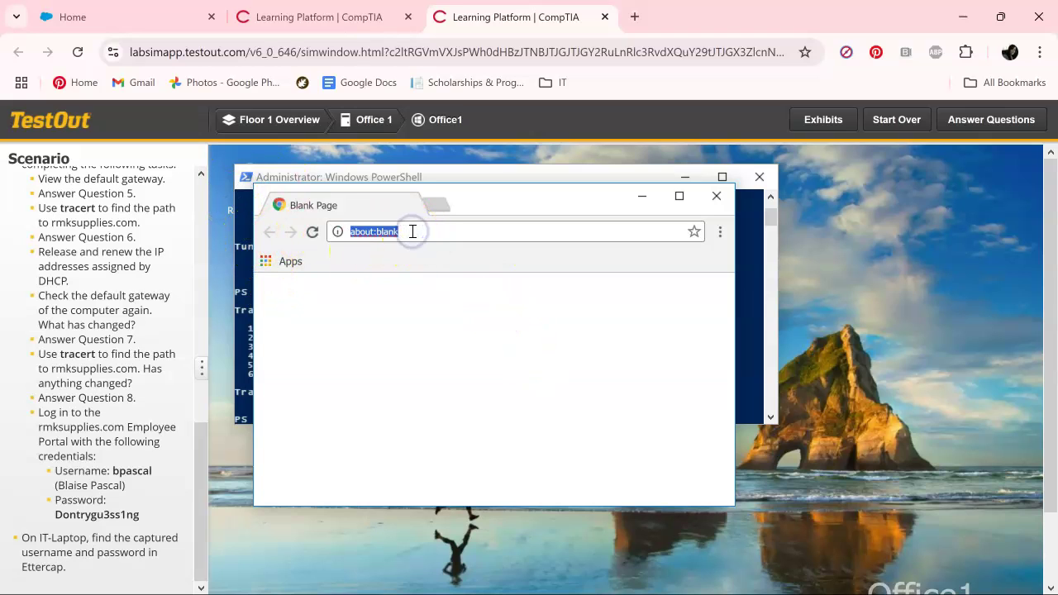
{"action": "type", "text": "rmksupplies.com"}
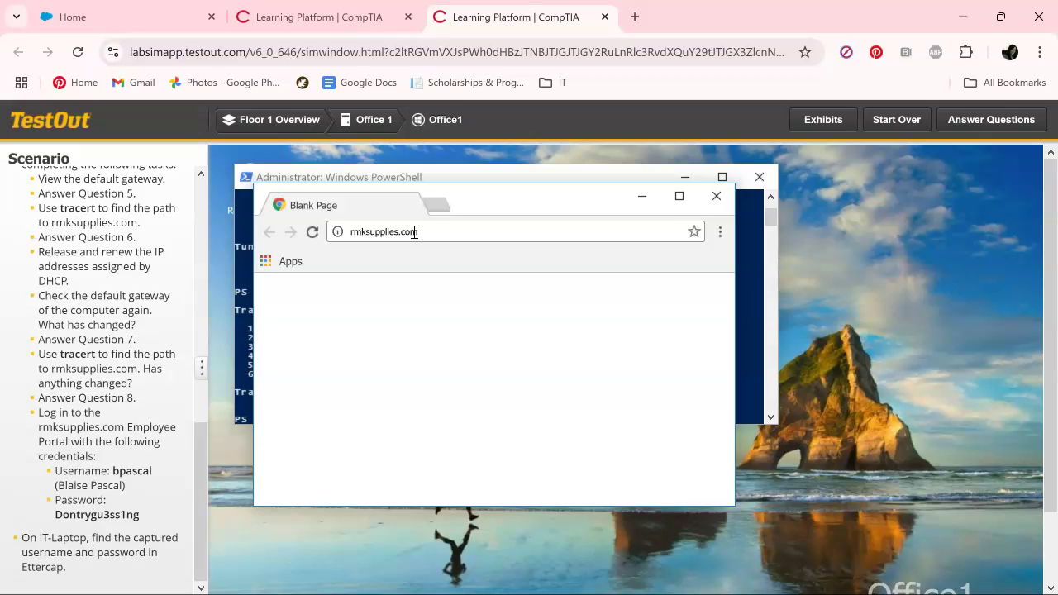
{"action": "key", "text": "Return"}
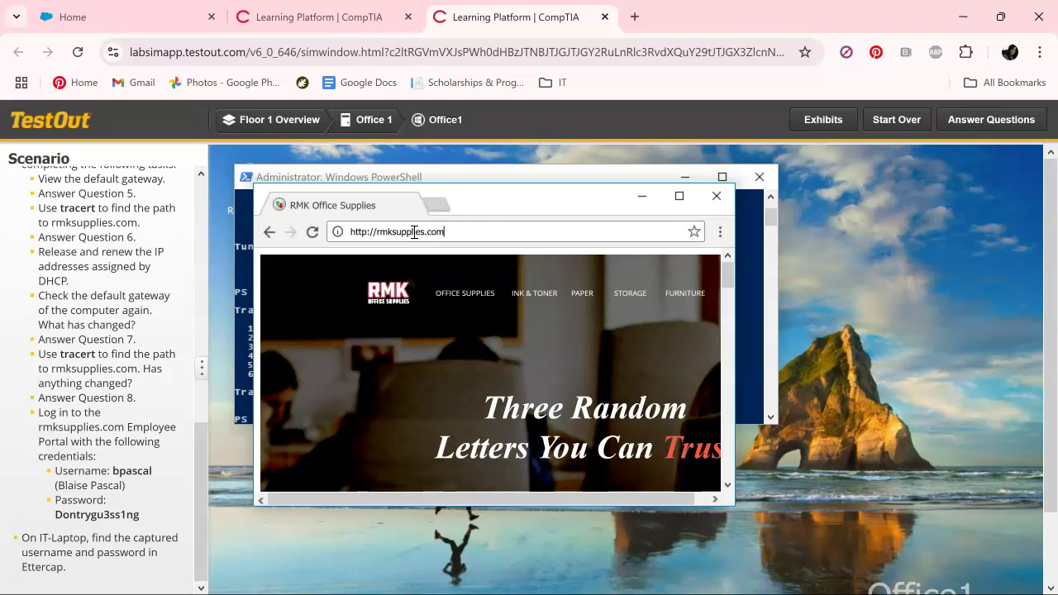
Step: Open the Employee Portal login page from the footer of the RMK Office Supplies site
{"action": "scroll", "coordinate": [566, 417], "scroll_direction": "down", "scroll_amount": 5}
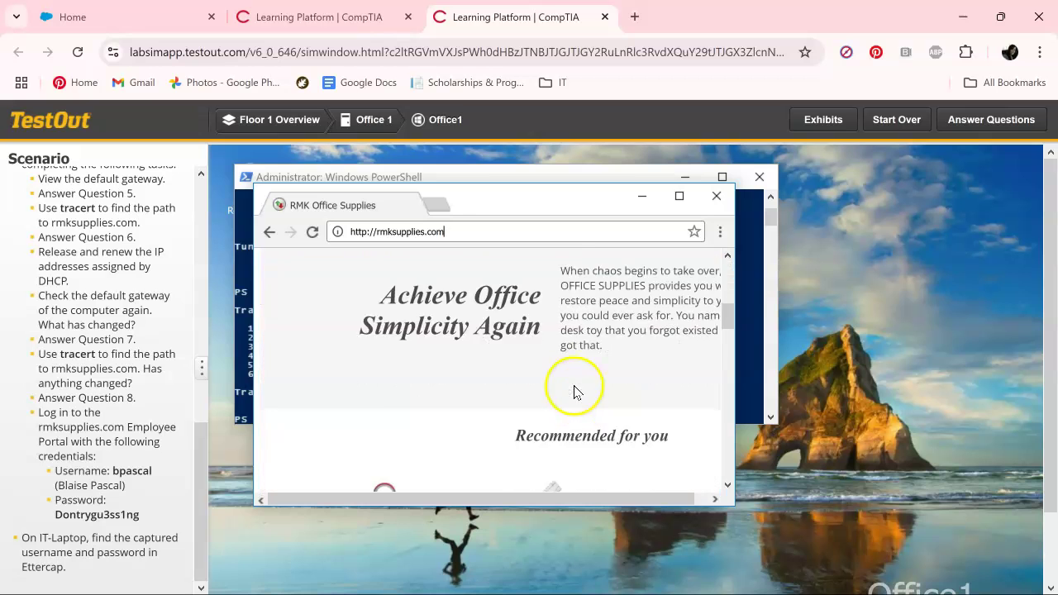
{"action": "scroll", "coordinate": [576, 392], "scroll_direction": "down", "scroll_amount": 10}
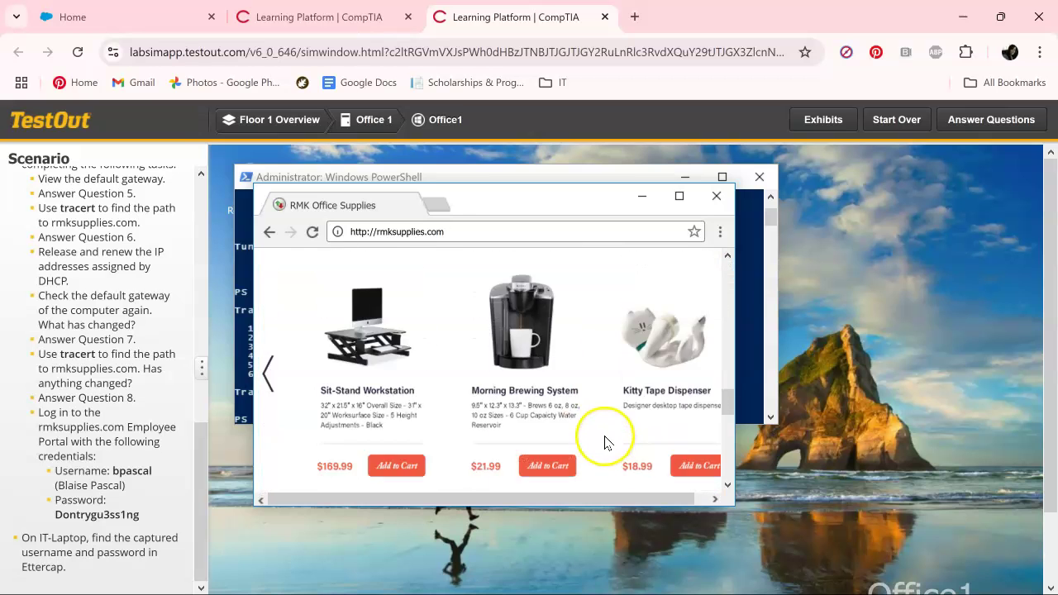
{"action": "scroll", "coordinate": [604, 438], "scroll_direction": "down", "scroll_amount": 10}
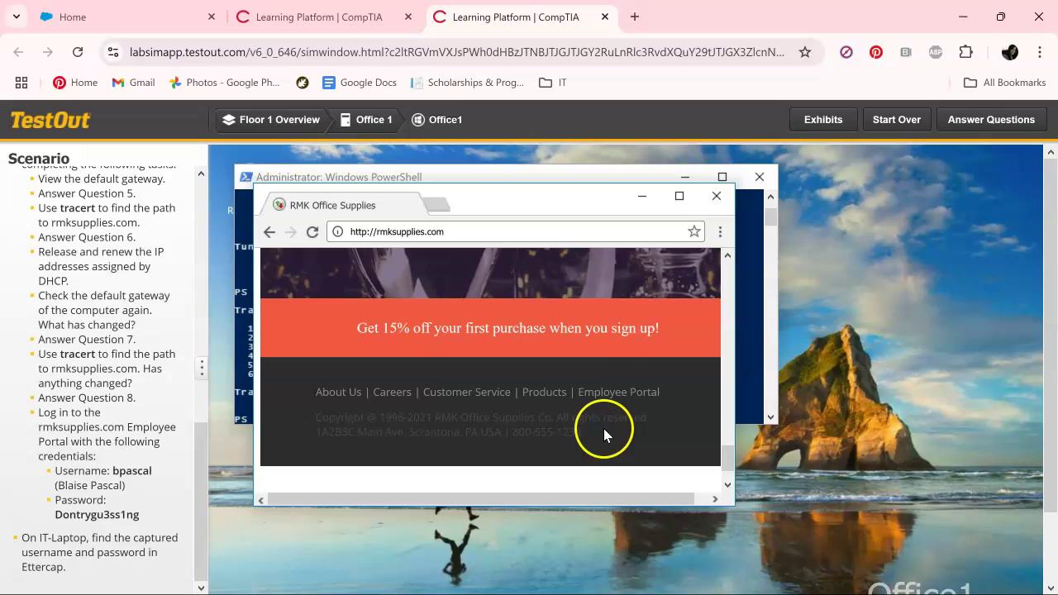
{"action": "left_click", "coordinate": [617, 393]}
{"action": "scroll", "coordinate": [613, 390], "scroll_direction": "down", "scroll_amount": 2}
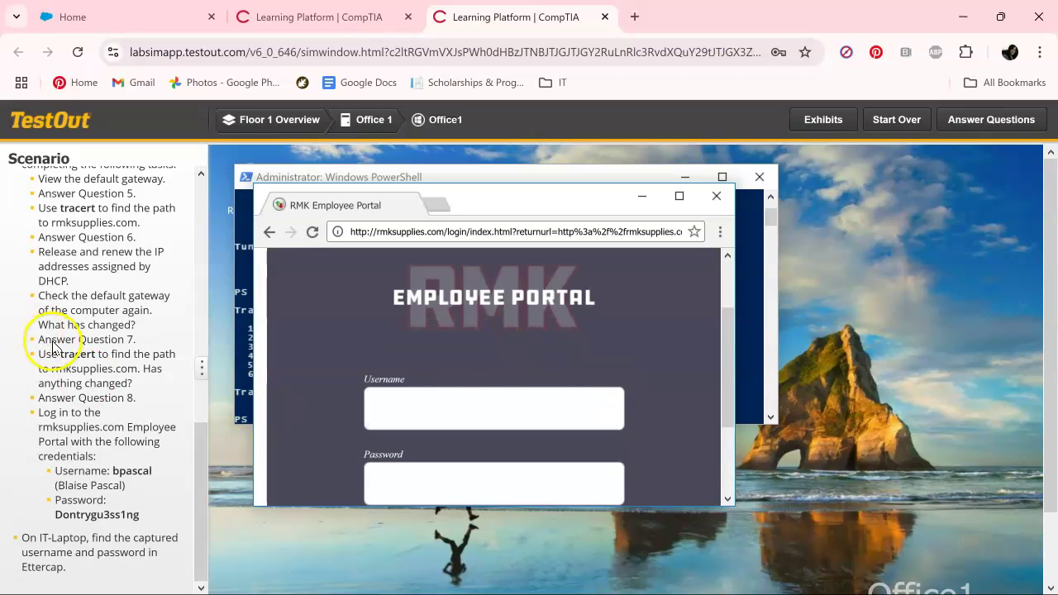
Step: Copy the username from the scenario instructions into the Employee Portal's Username field
{"action": "left_click", "coordinate": [122, 472]}
{"action": "left_click_drag", "start_coordinate": [122, 475], "coordinate": [155, 475]}
{"action": "key", "text": "ctrl+c"}
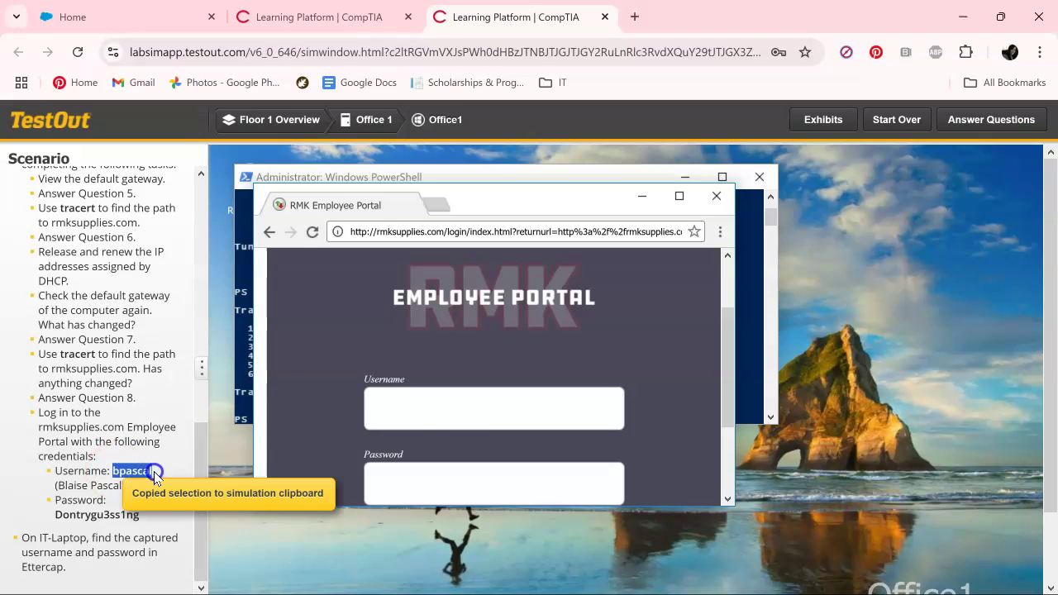
{"action": "left_click", "coordinate": [432, 416]}
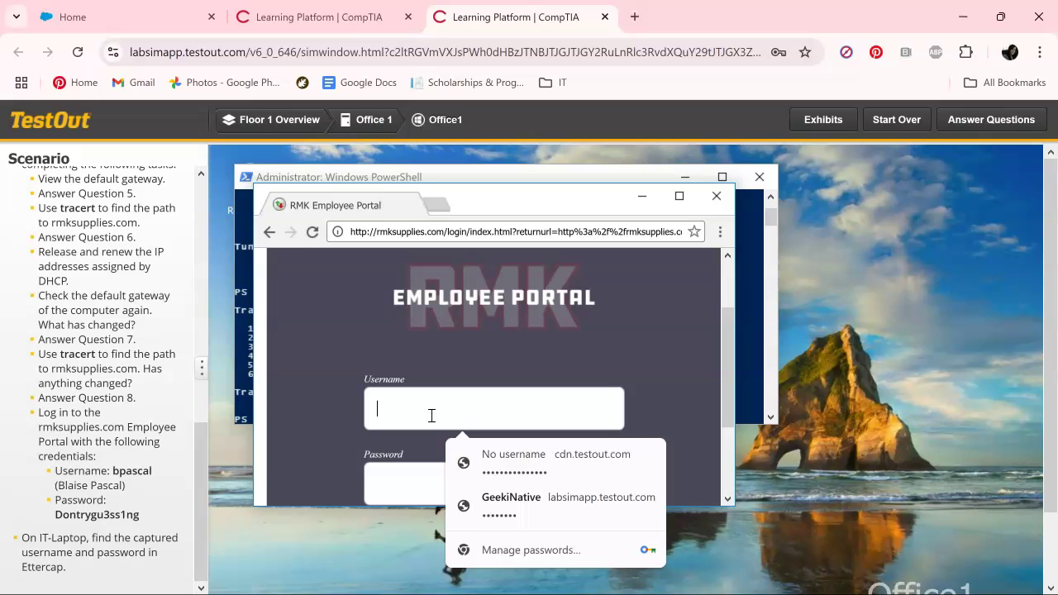
{"action": "key", "text": "ctrl+v"}
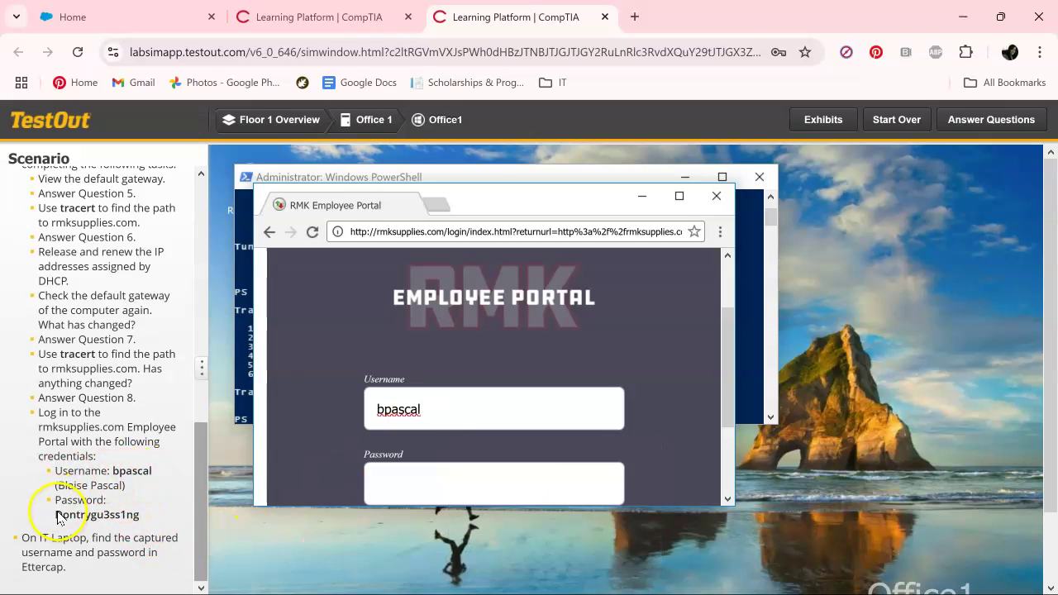
Step: Copy the scenario's password into the portal's Password field and submit the login
{"action": "left_click_drag", "start_coordinate": [53, 514], "coordinate": [147, 523]}
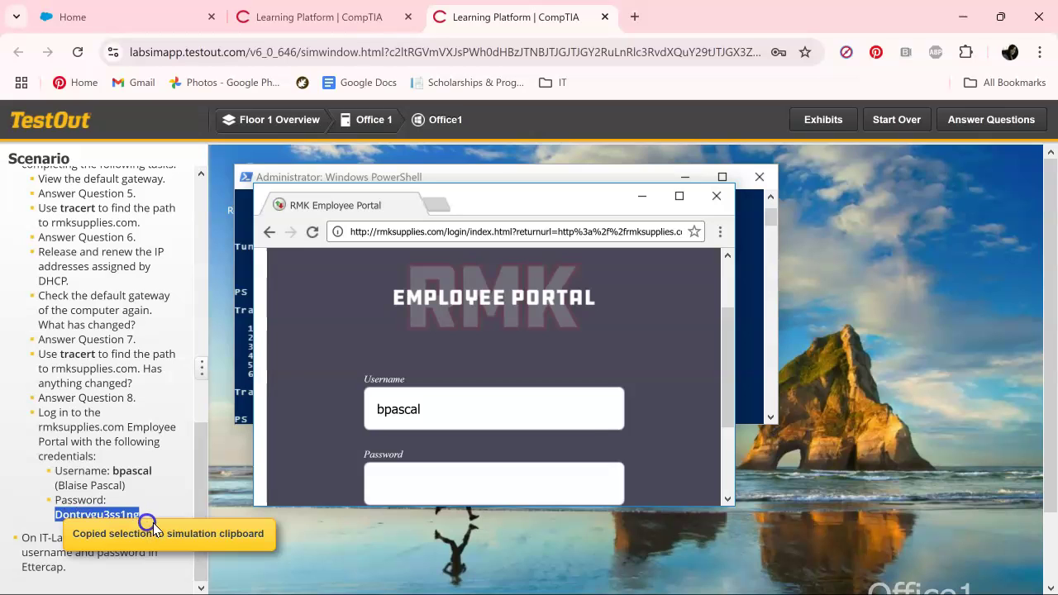
{"action": "left_click", "coordinate": [399, 485]}
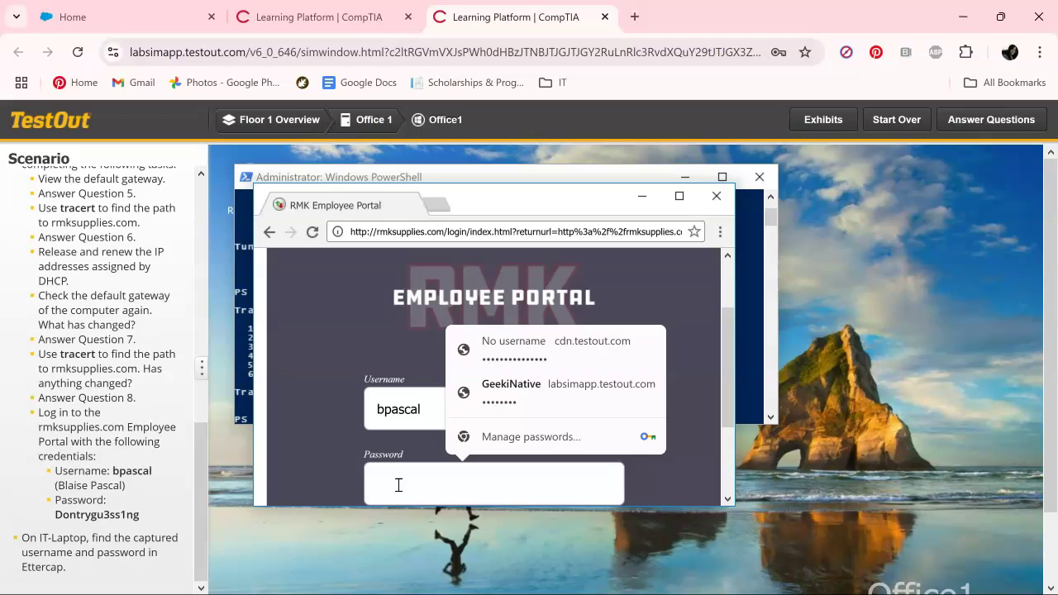
{"action": "key", "text": "ctrl+v"}
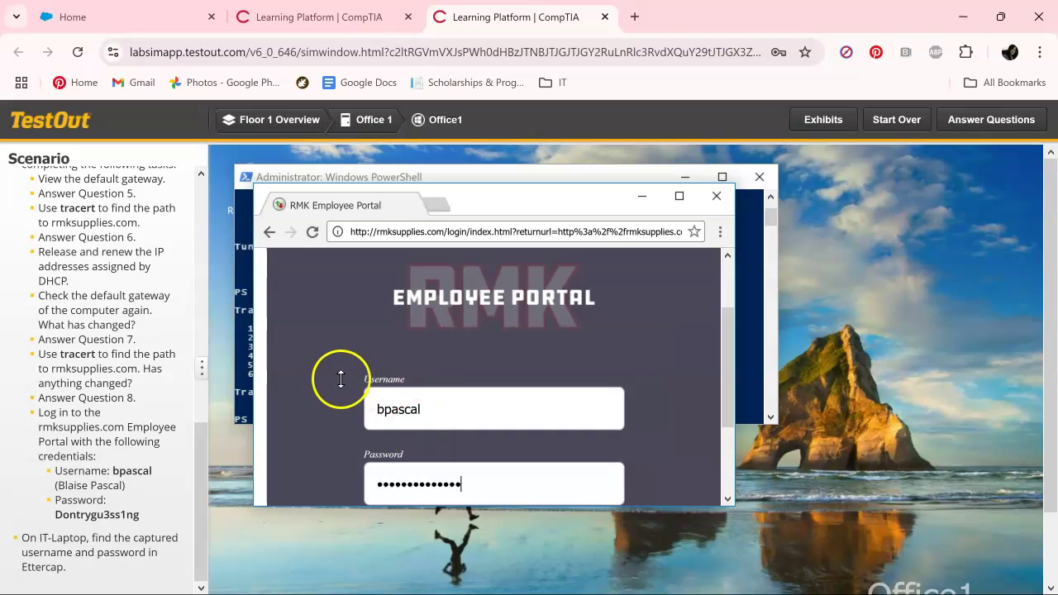
{"action": "scroll", "coordinate": [342, 382], "scroll_direction": "down", "scroll_amount": 3}
{"action": "left_click", "coordinate": [499, 441]}
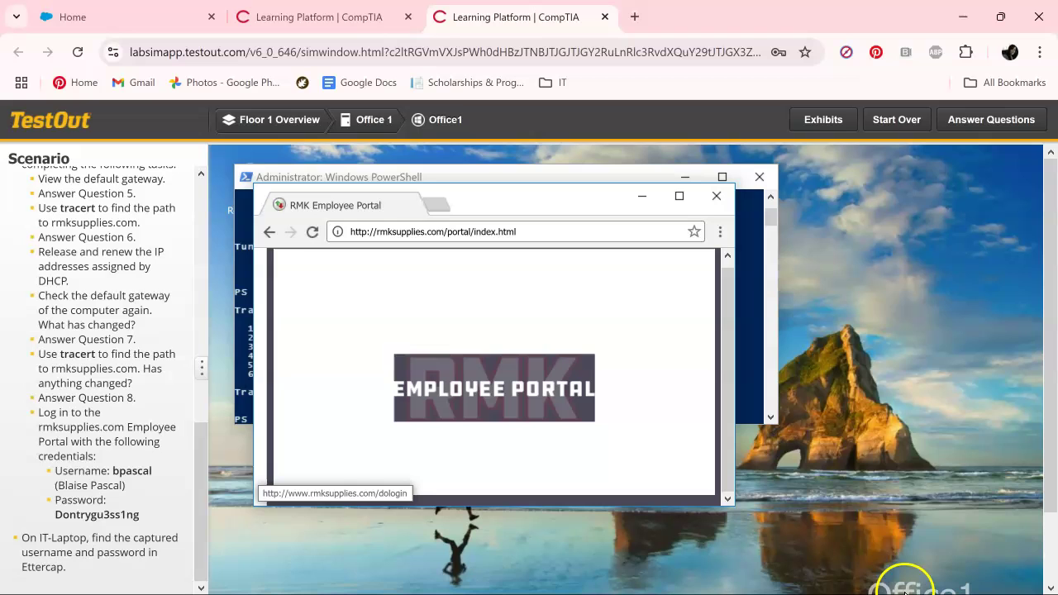
Step: Bring up the lab questions, answer Question 8 with 192.168.0.46 as the first hop after the on-path attack, and minimize the questions
{"action": "left_click", "coordinate": [996, 119]}
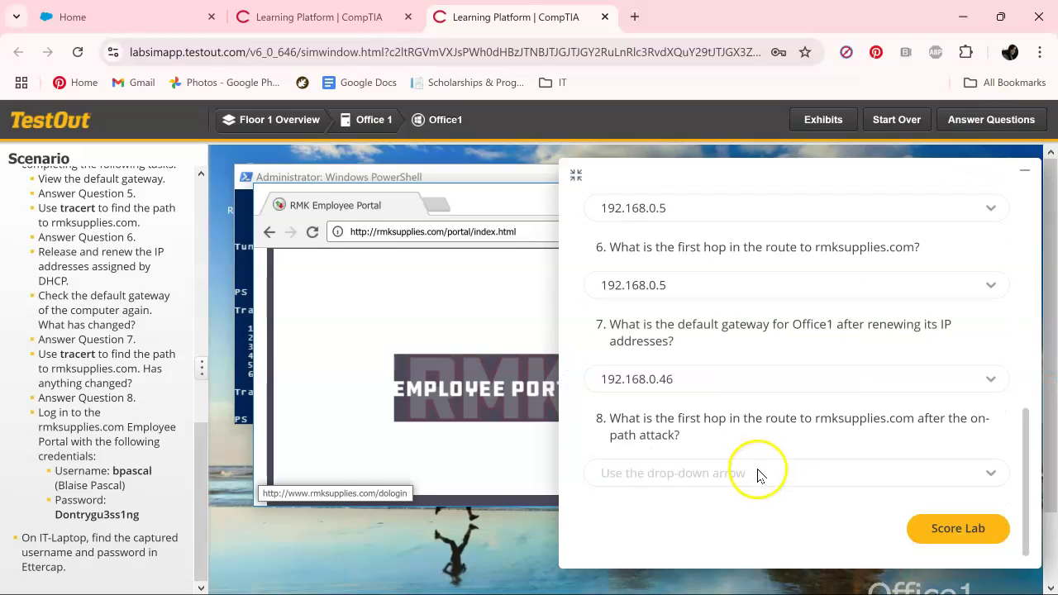
{"action": "left_click", "coordinate": [764, 479]}
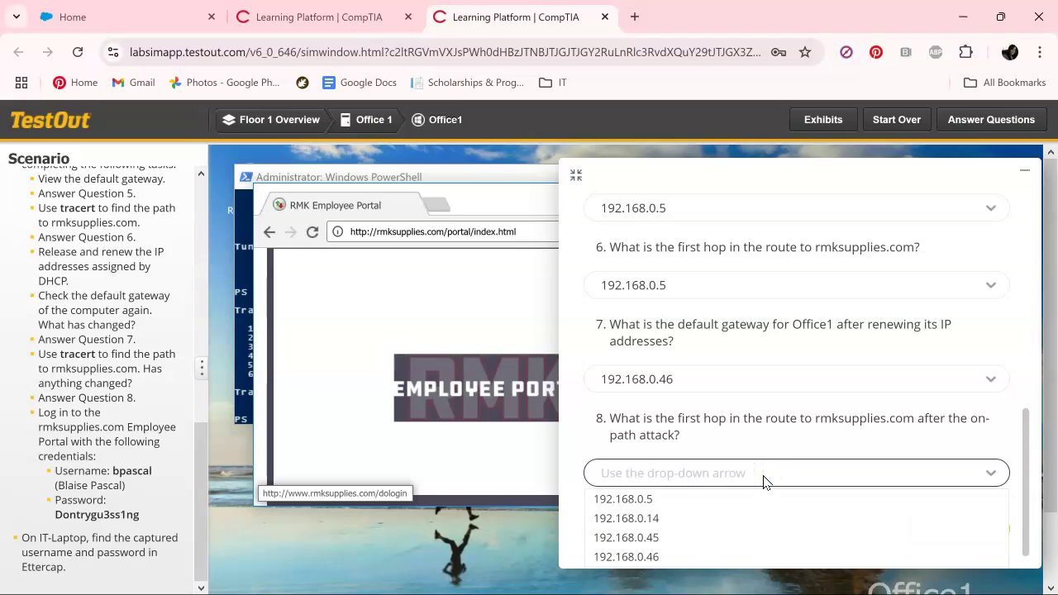
{"action": "left_click", "coordinate": [710, 557]}
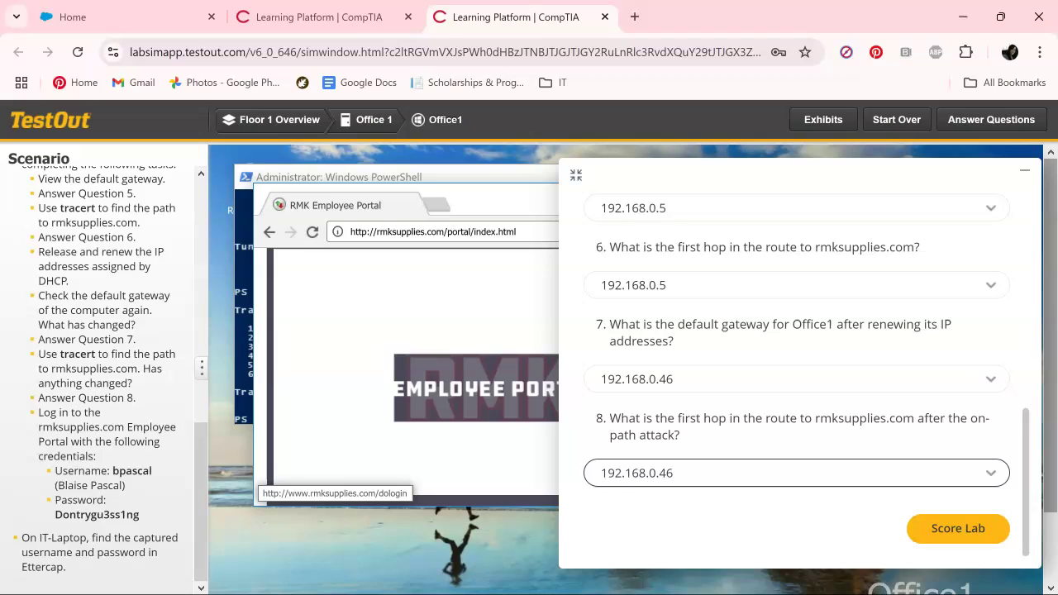
{"action": "left_click", "coordinate": [1027, 175]}
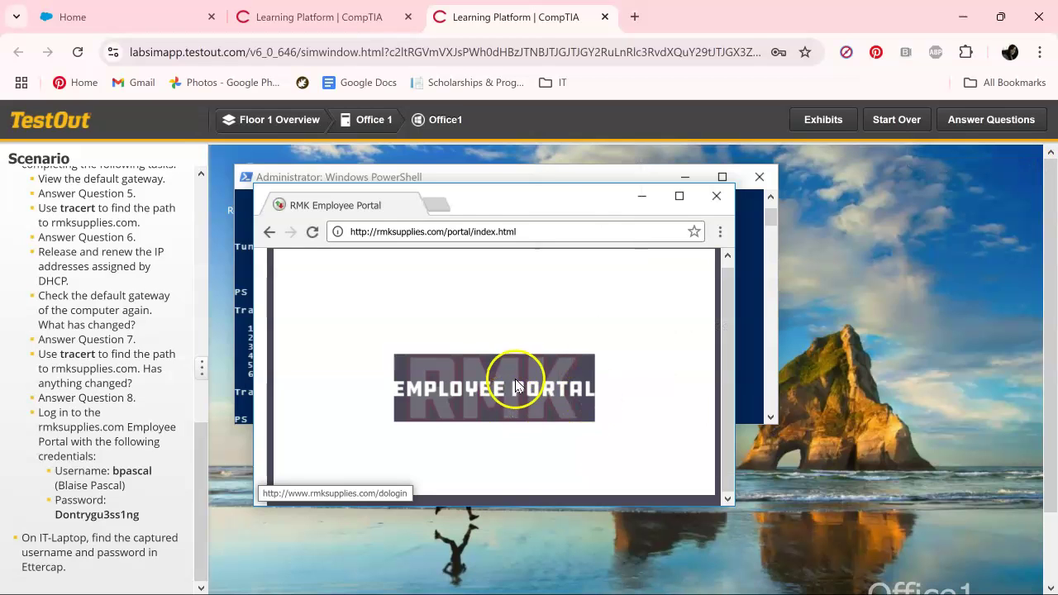
Step: Switch to IT-Laptop from the floor overview and bring the Ettercap window into full view to examine the captured username and password
{"action": "left_click", "coordinate": [254, 122]}
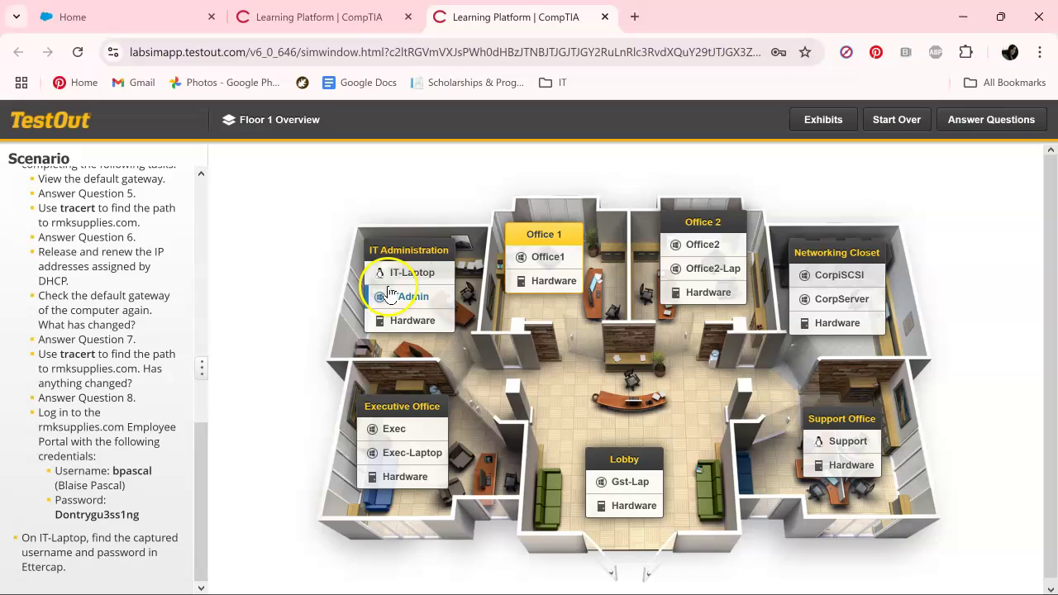
{"action": "left_click", "coordinate": [412, 274]}
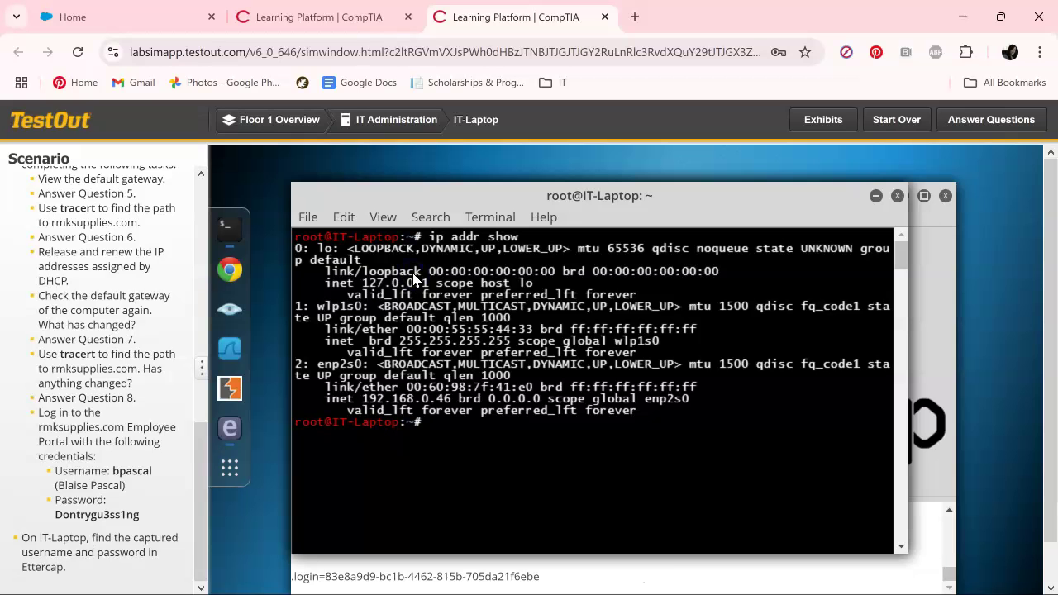
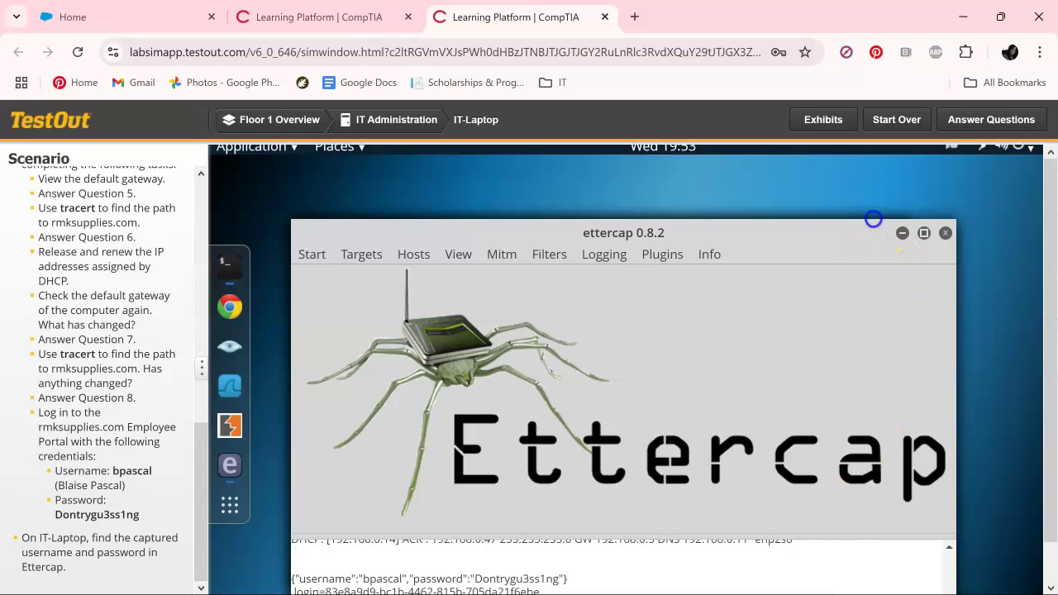
{"action": "left_click_drag", "start_coordinate": [876, 232], "coordinate": [866, 165]}
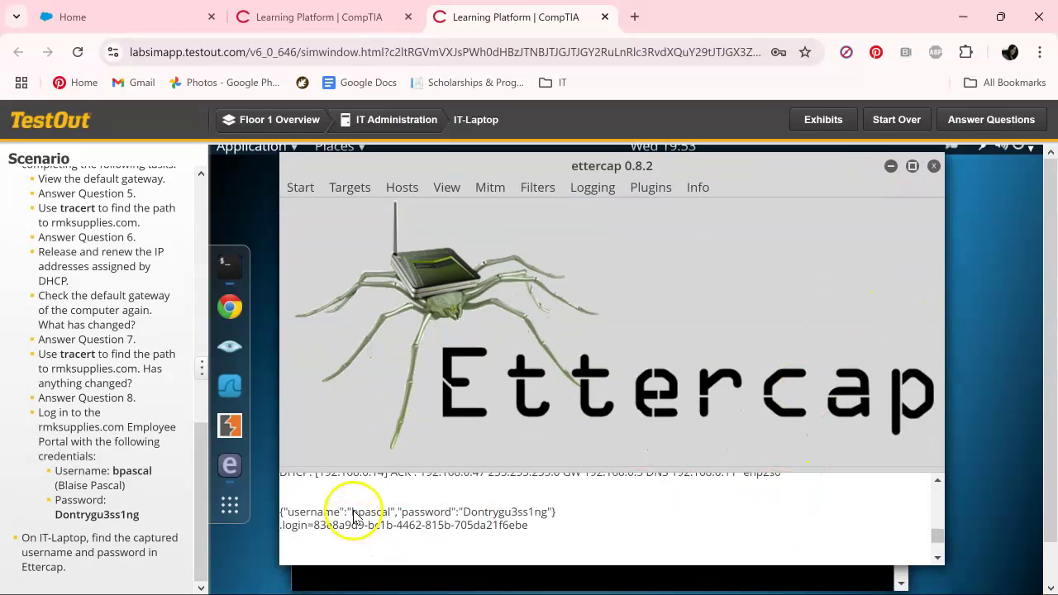